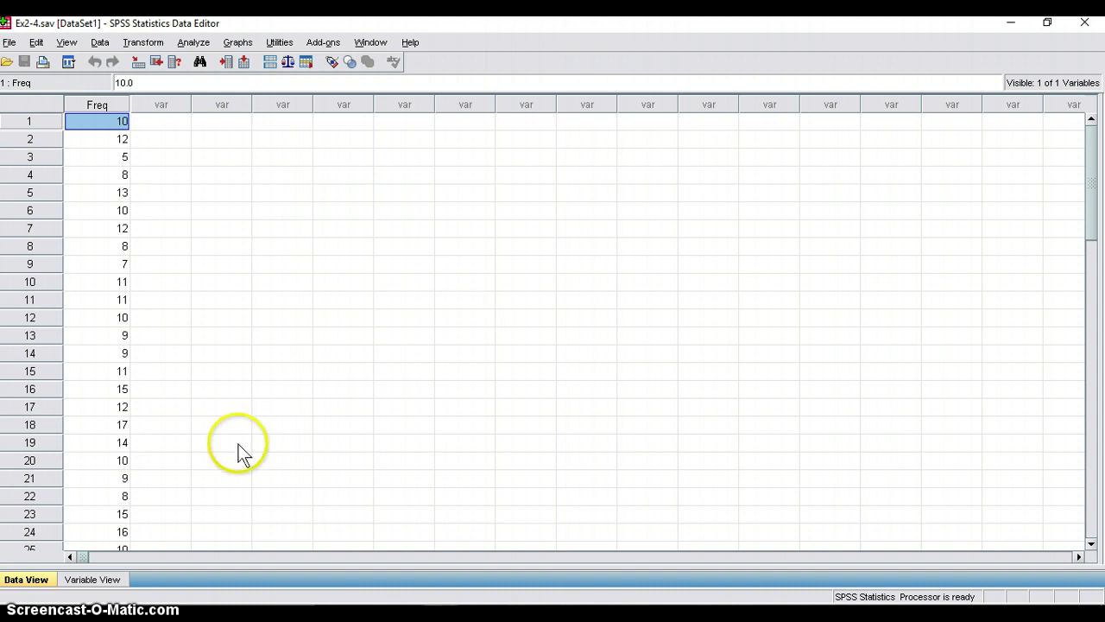
Show the variable definitions of the dataset.
left_click(114, 584)
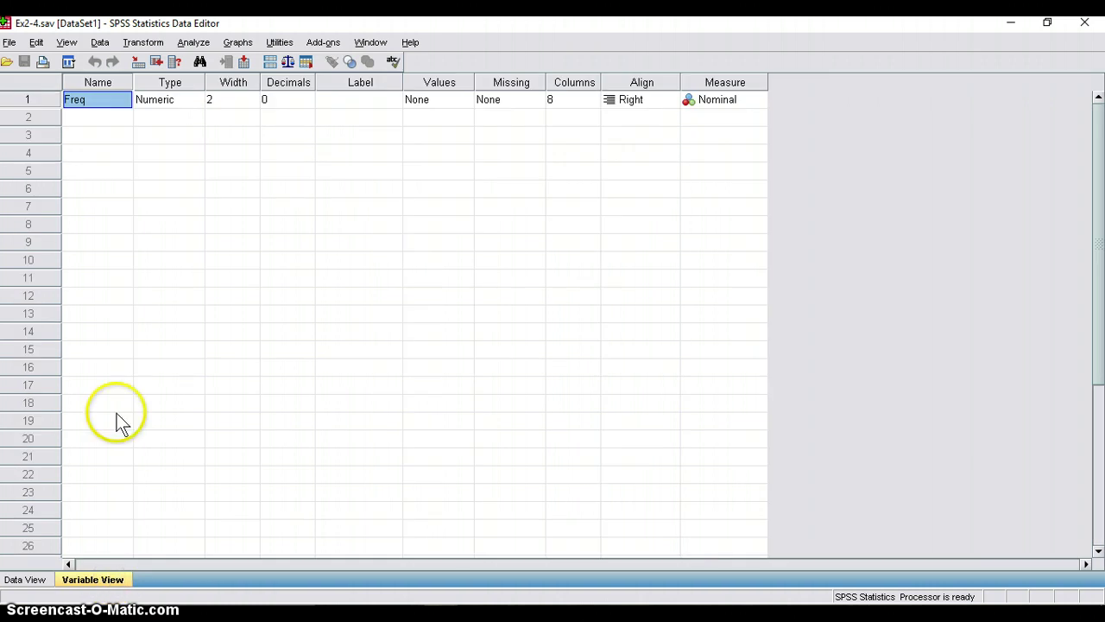
Try to rename the Freq variable to "4freq class".
left_click(108, 102)
type("4")
type("freq")
type(" class")
key("Tab")
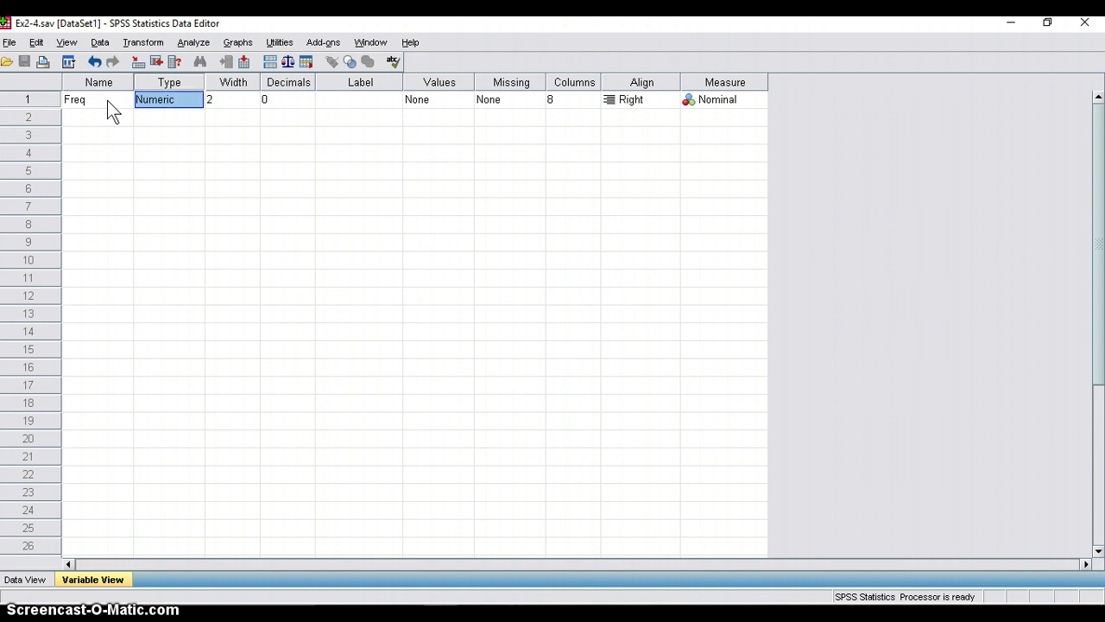
left_click(549, 341)
Give the Freq variable the label "Chocolate Bars Eaten".
left_click(374, 105)
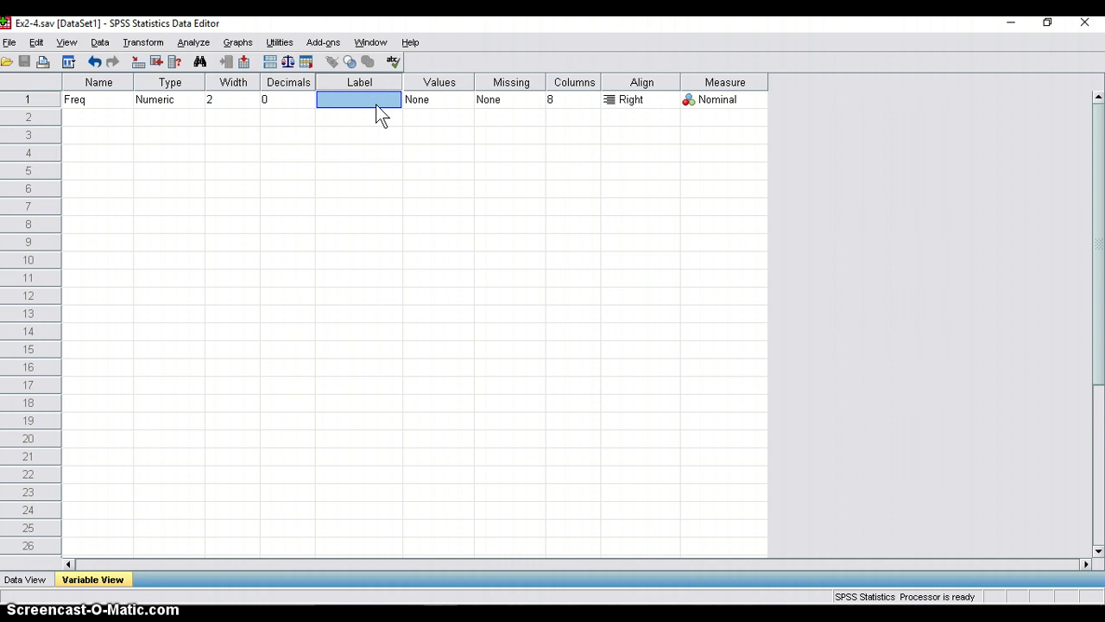
type("Cho")
type("colate Bars Eate")
type("n")
key("Tab")
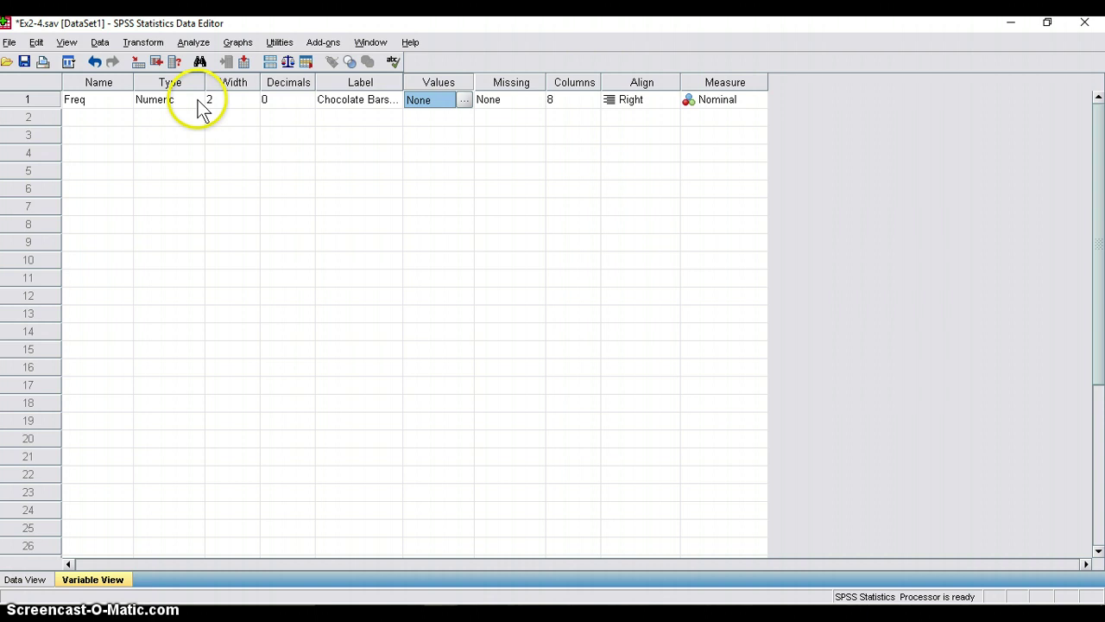
Set the measurement level of the Freq variable to Scale.
left_click(742, 101)
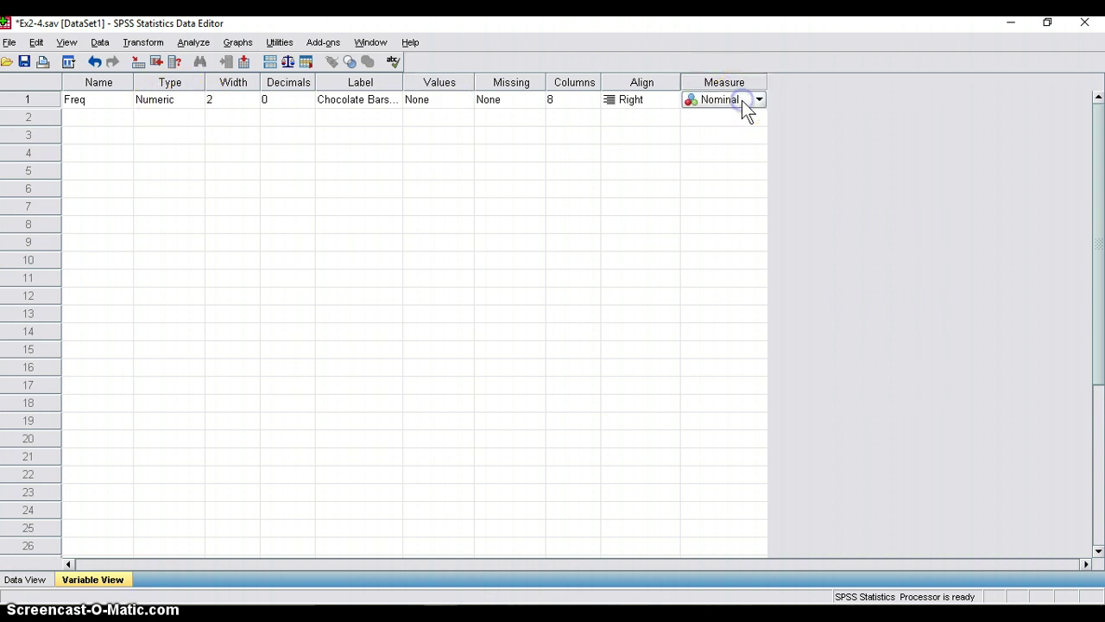
left_click(743, 108)
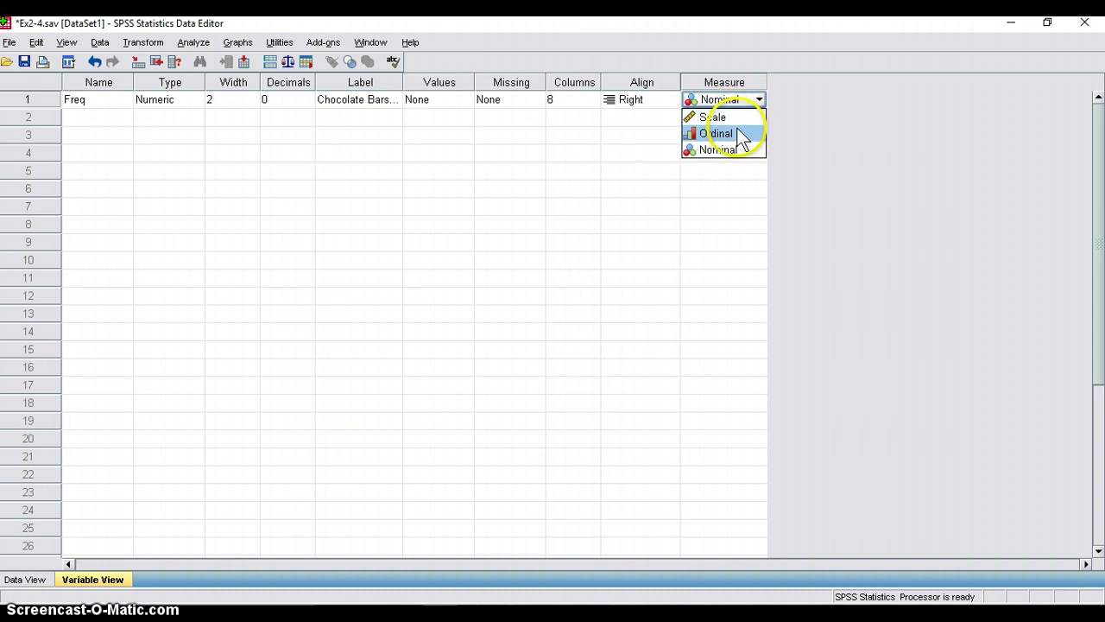
left_click(739, 117)
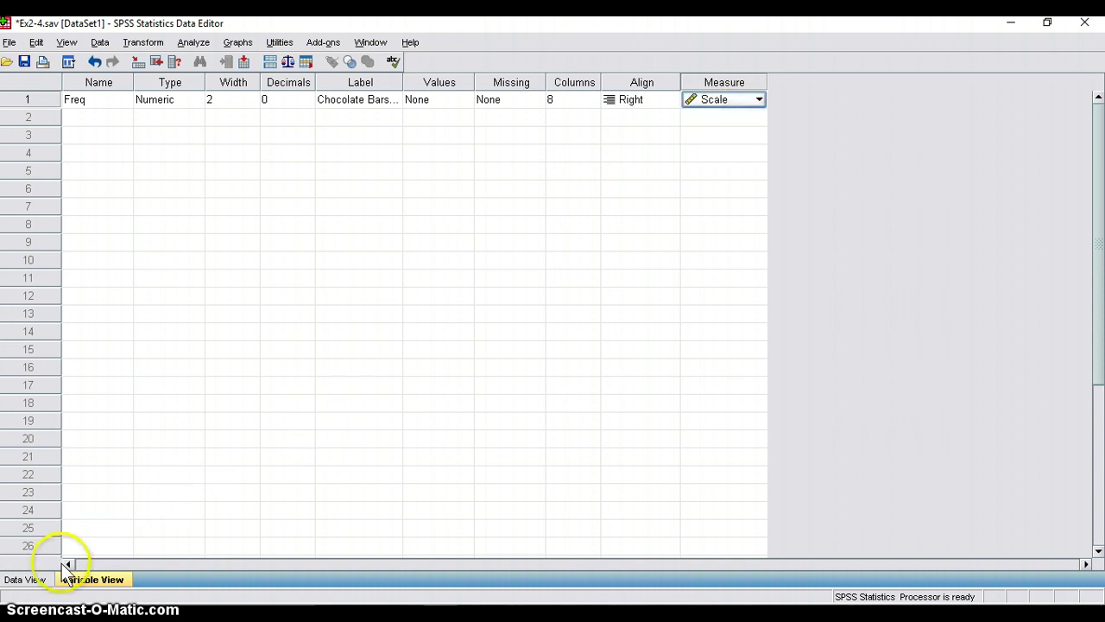
Return to the data values and start Visual Binning with Chocolate Bars Eaten as the variable to bin.
left_click(39, 580)
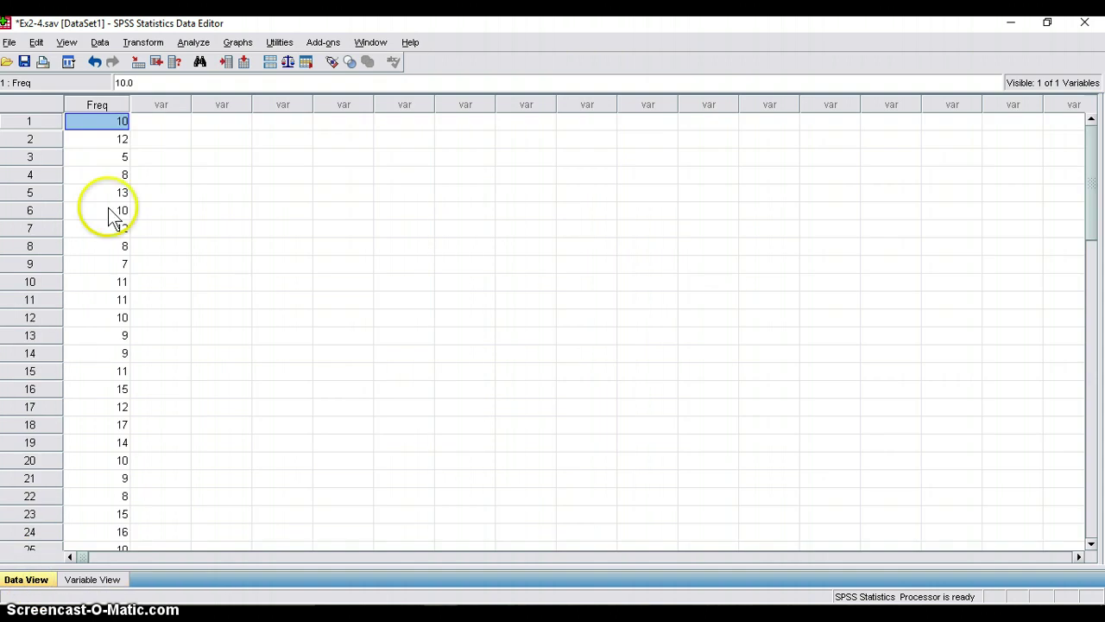
left_click(145, 47)
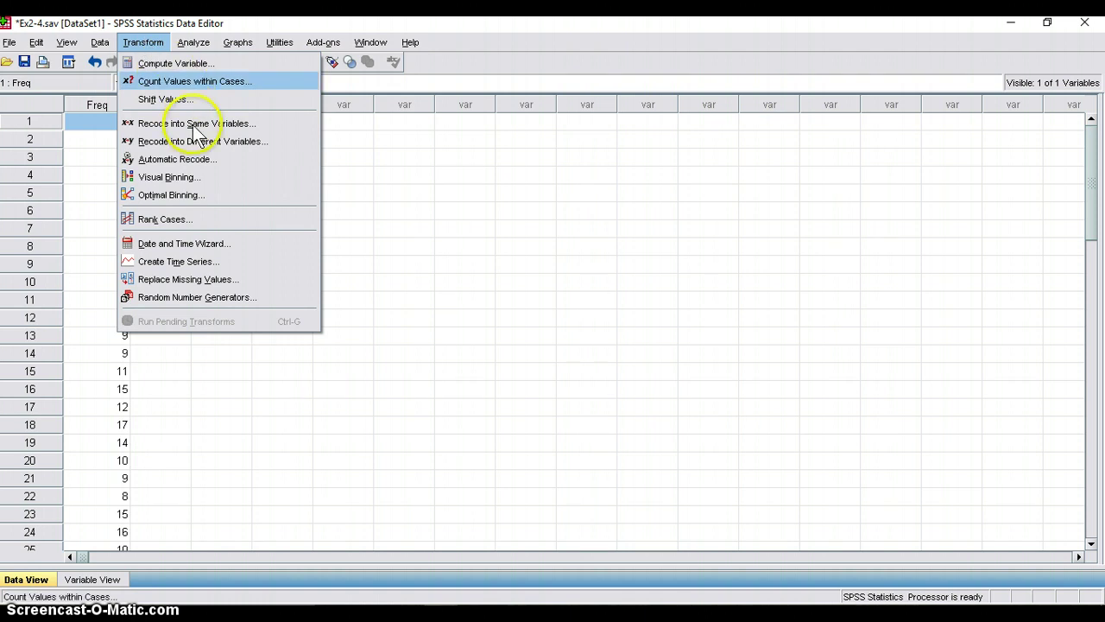
left_click(221, 178)
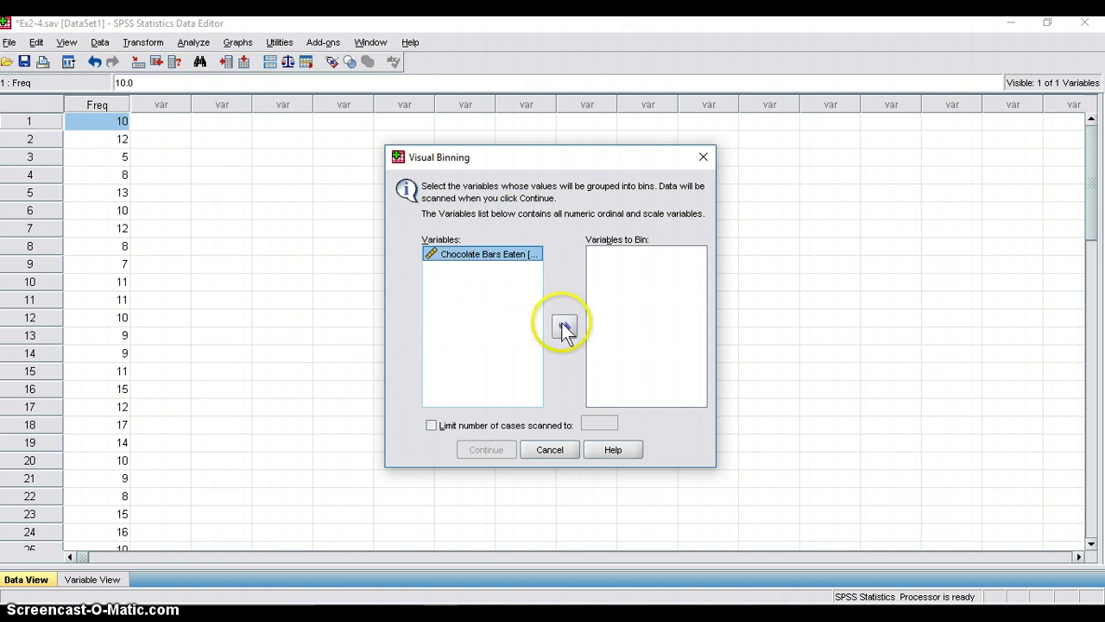
left_click(483, 254)
left_click(566, 326)
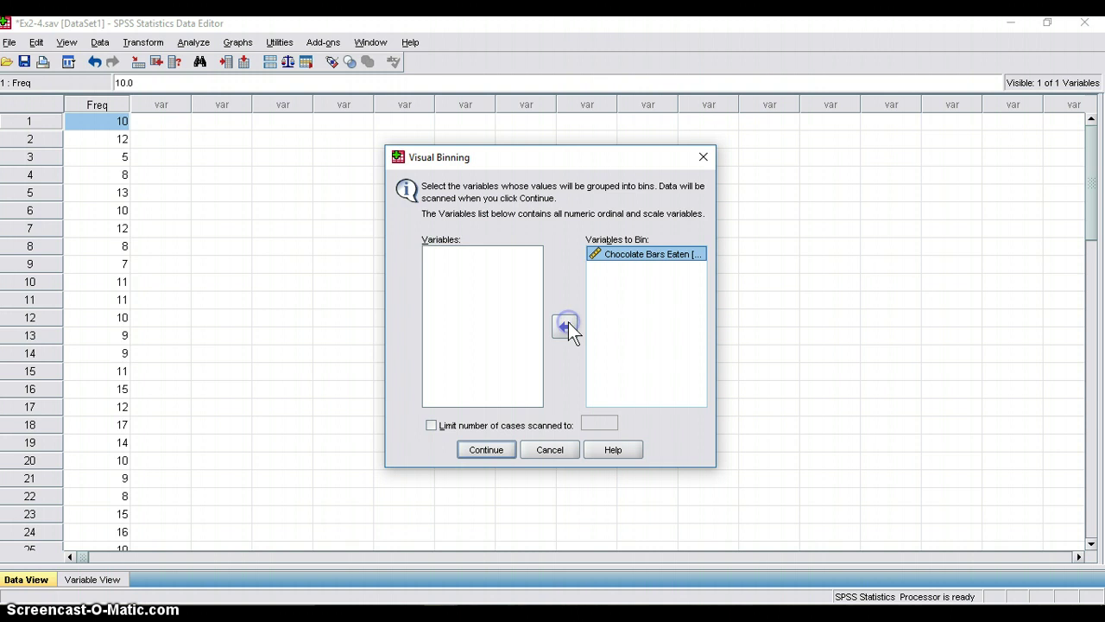
left_click(626, 270)
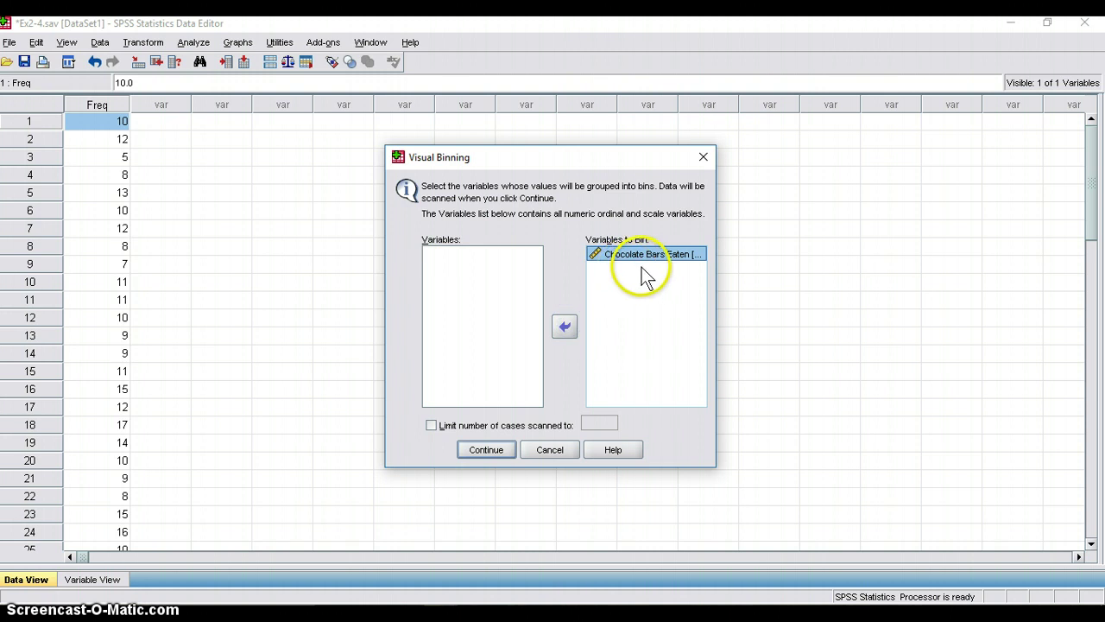
left_click(486, 450)
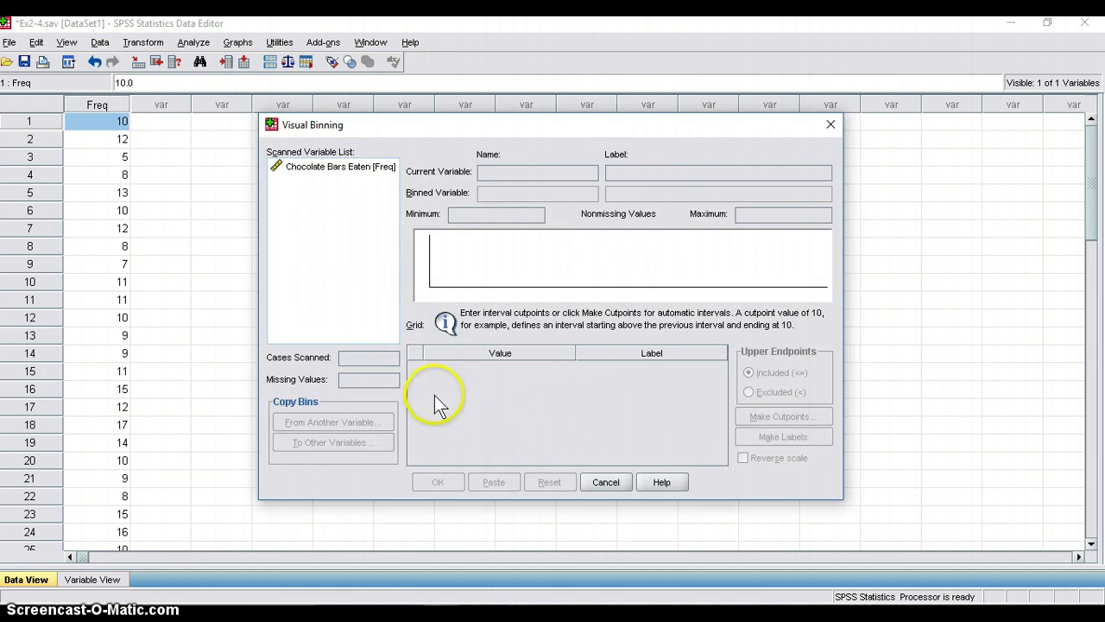
For Chocolate Bars Eaten, name the binned variable "Classes" and label it "Classes" as well.
left_click(347, 168)
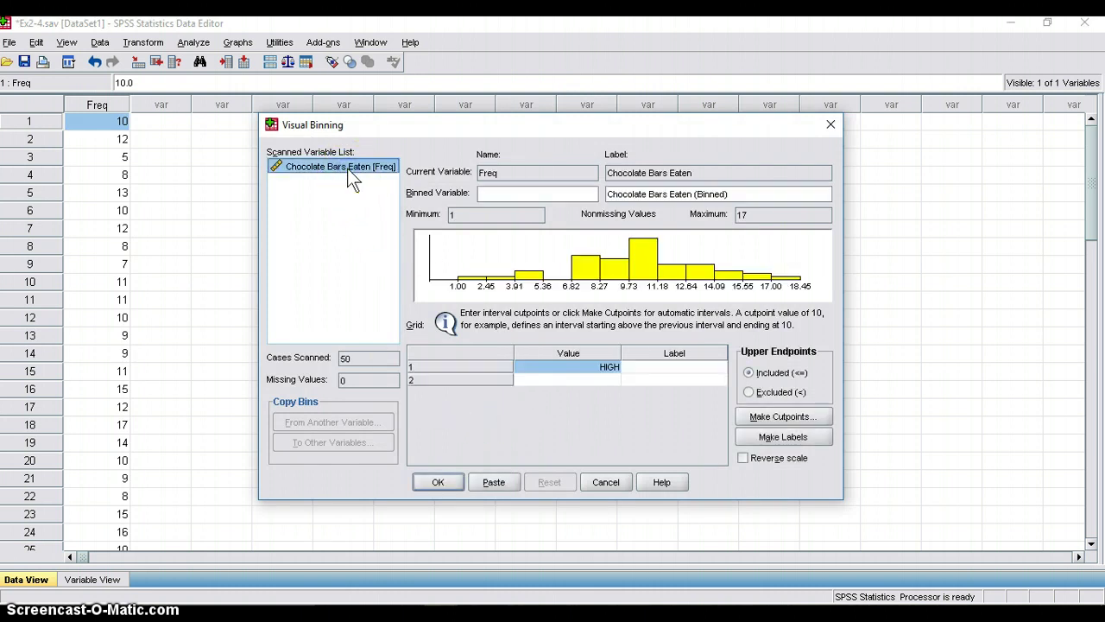
left_click(486, 193)
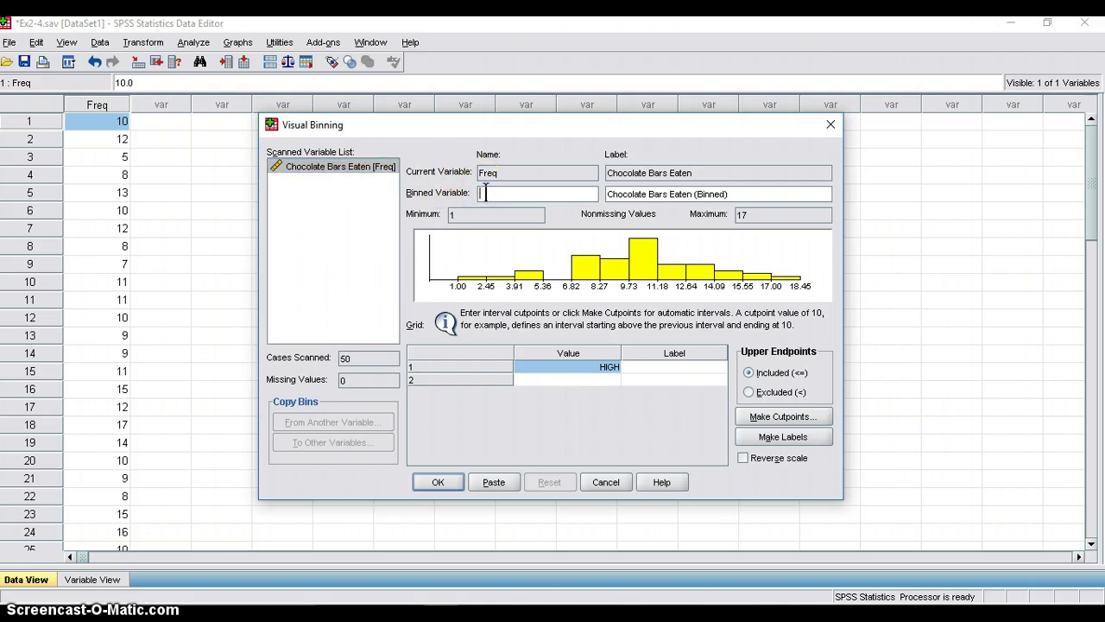
type("Classes")
left_click(609, 190)
triple_click(613, 189)
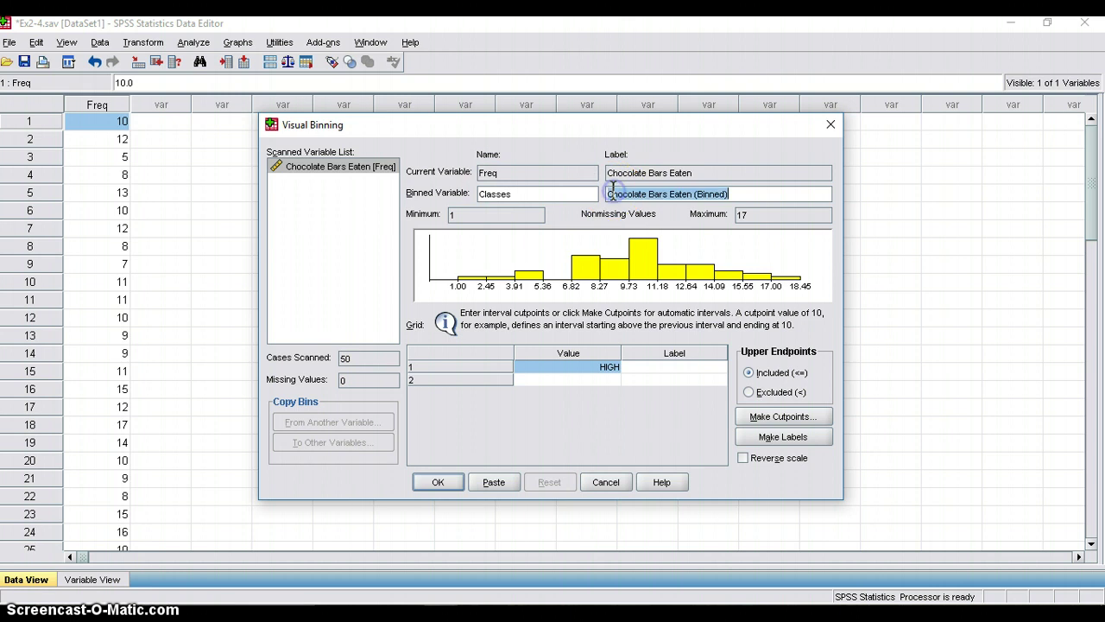
type("Classes")
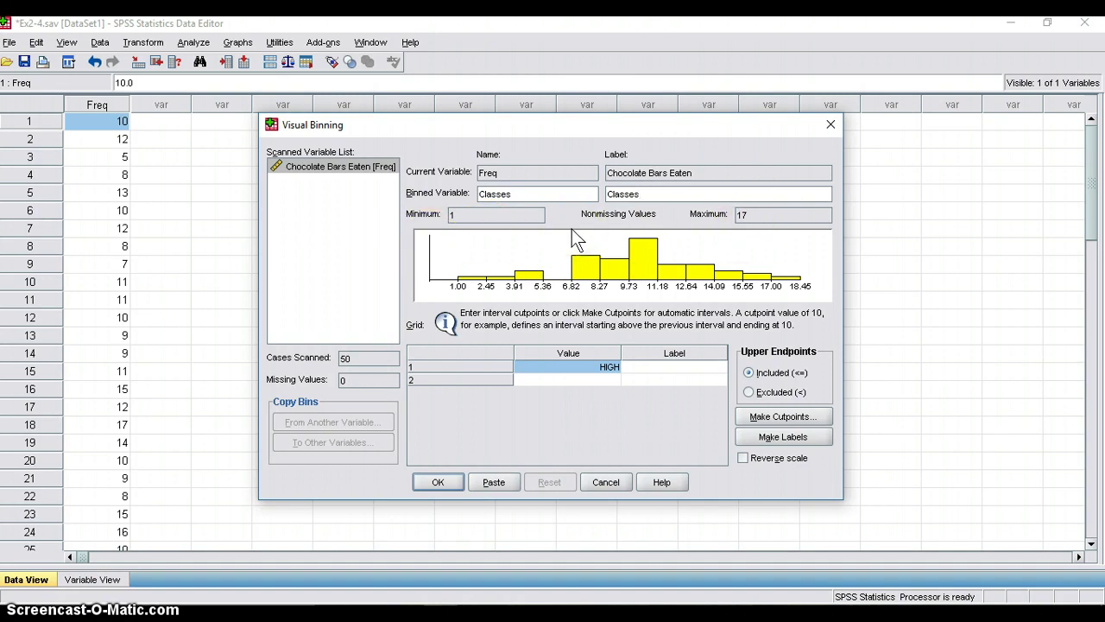
Make equal-width cutpoints with the first cutpoint at 3, 6 cutpoints and a width of 3.
left_click(764, 419)
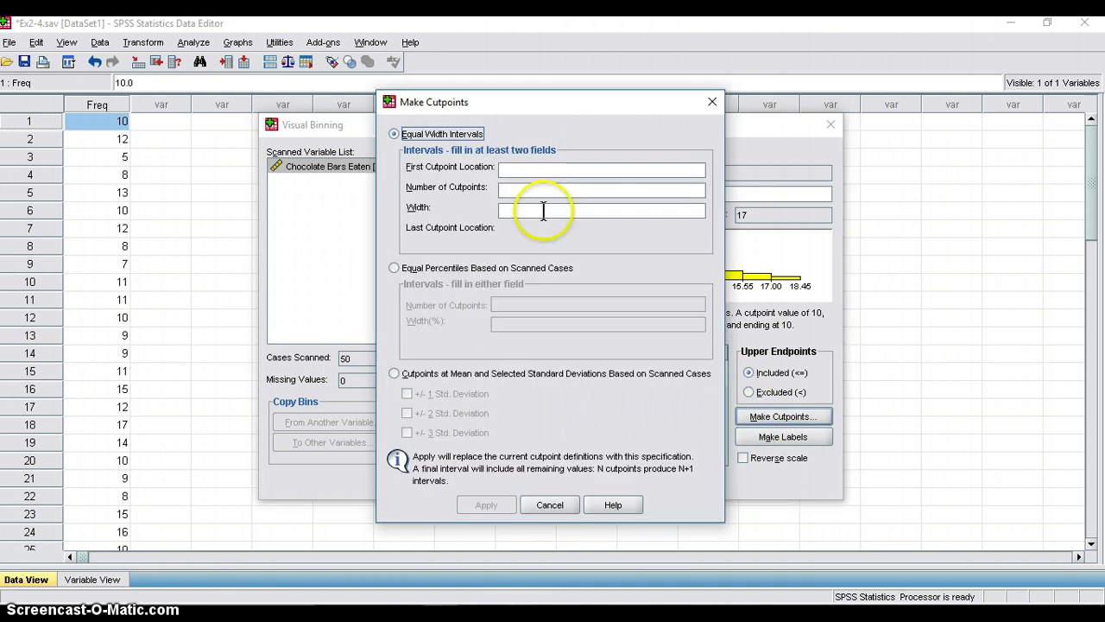
left_click(526, 168)
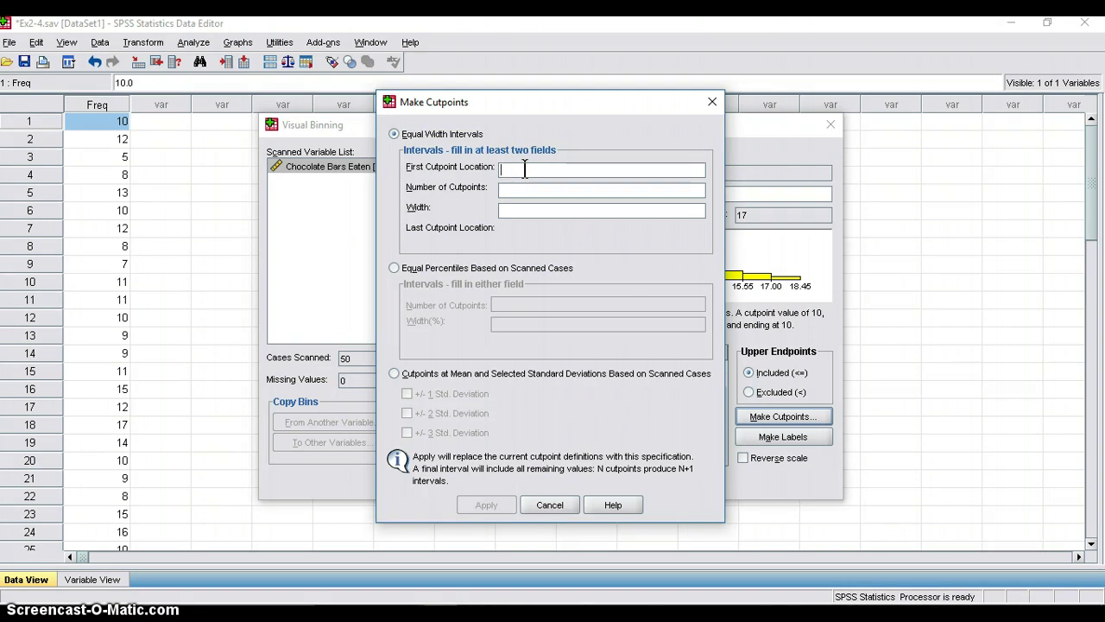
type("3")
key("Tab")
type("6")
key("Tab")
key("BackSpace")
key("BackSpace")
key("BackSpace")
key("BackSpace")
key("BackSpace")
type("3")
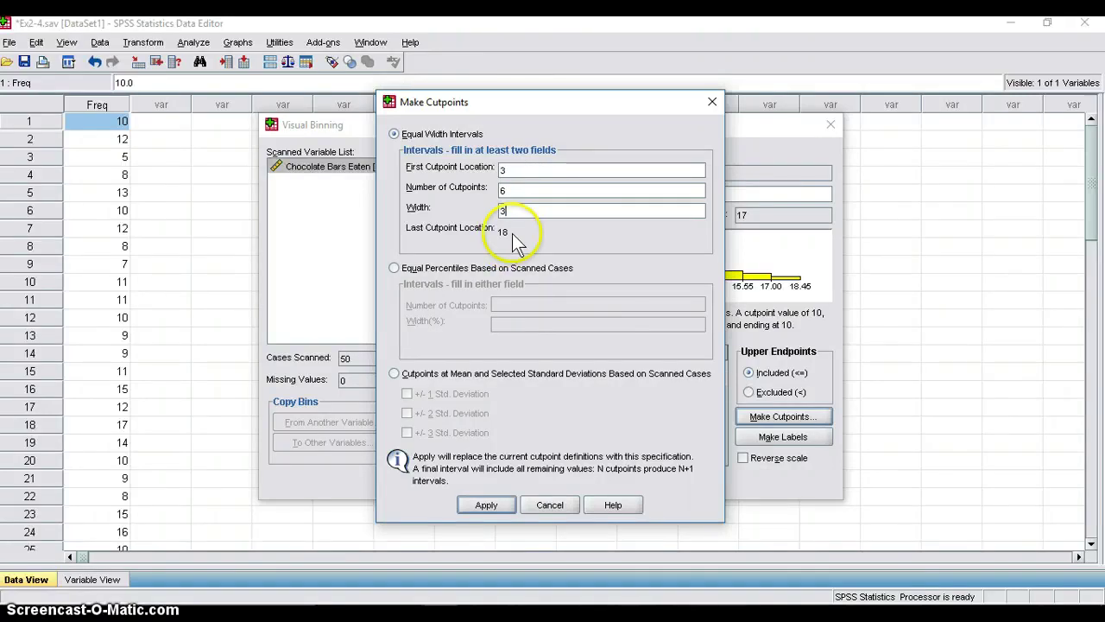
left_click(510, 171)
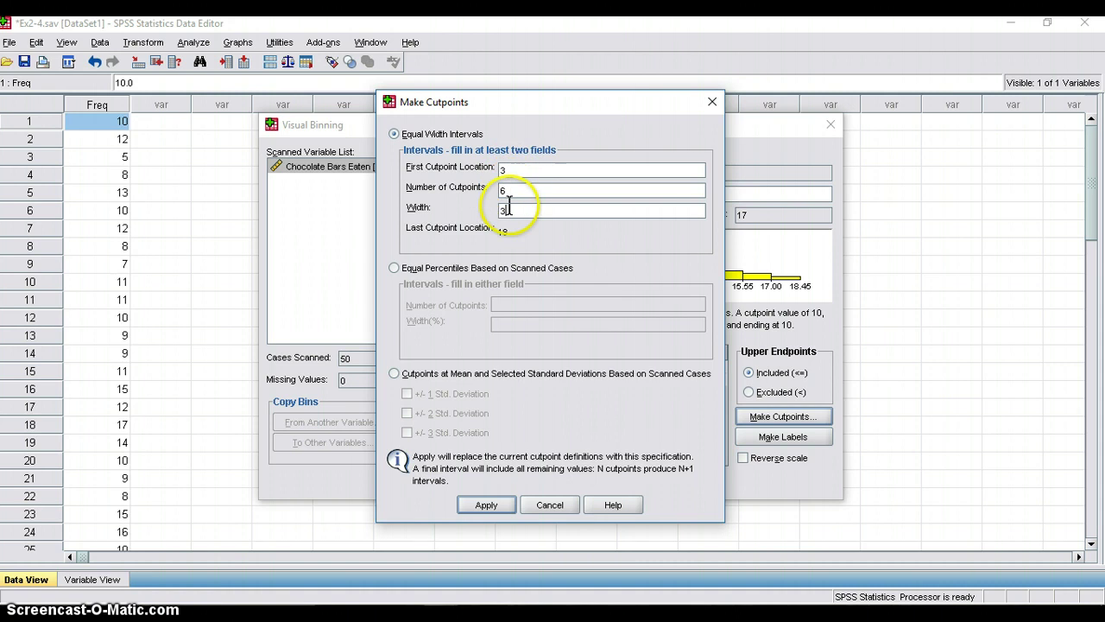
left_click(497, 508)
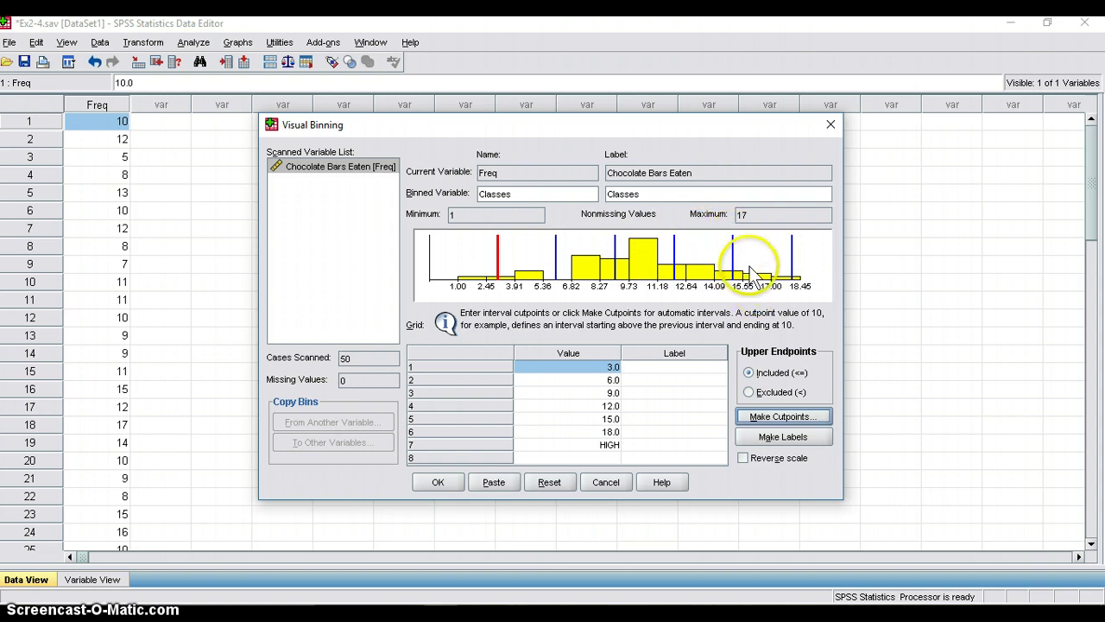
Label the six bins 1-3, 4-6, 7-9, 10-12, 13-15 and 16-18 in ascending order.
left_click(661, 366)
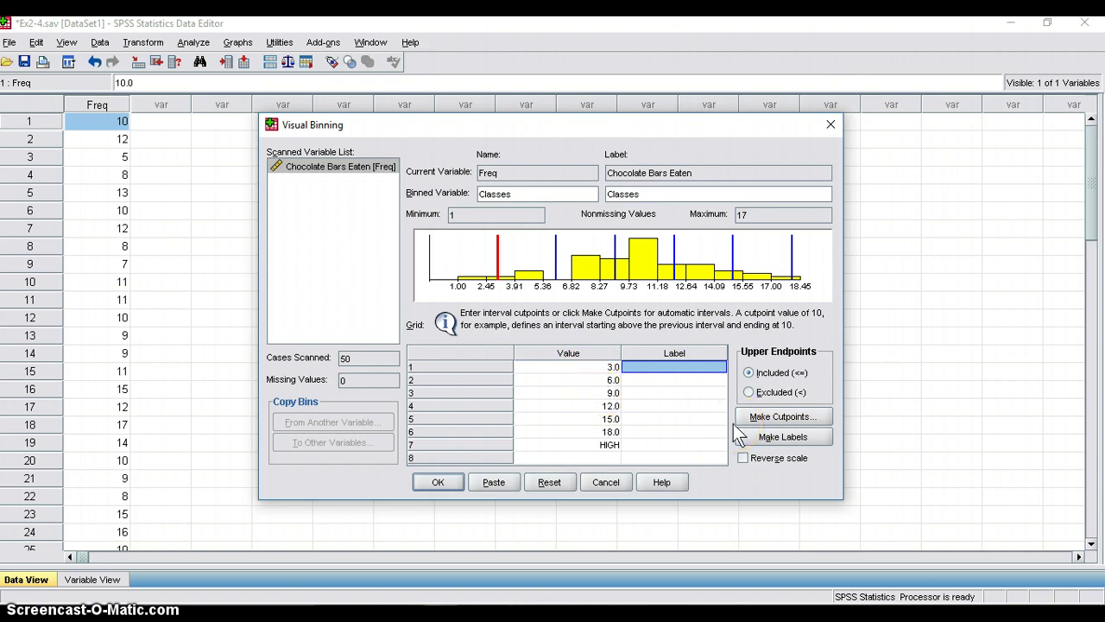
type("1")
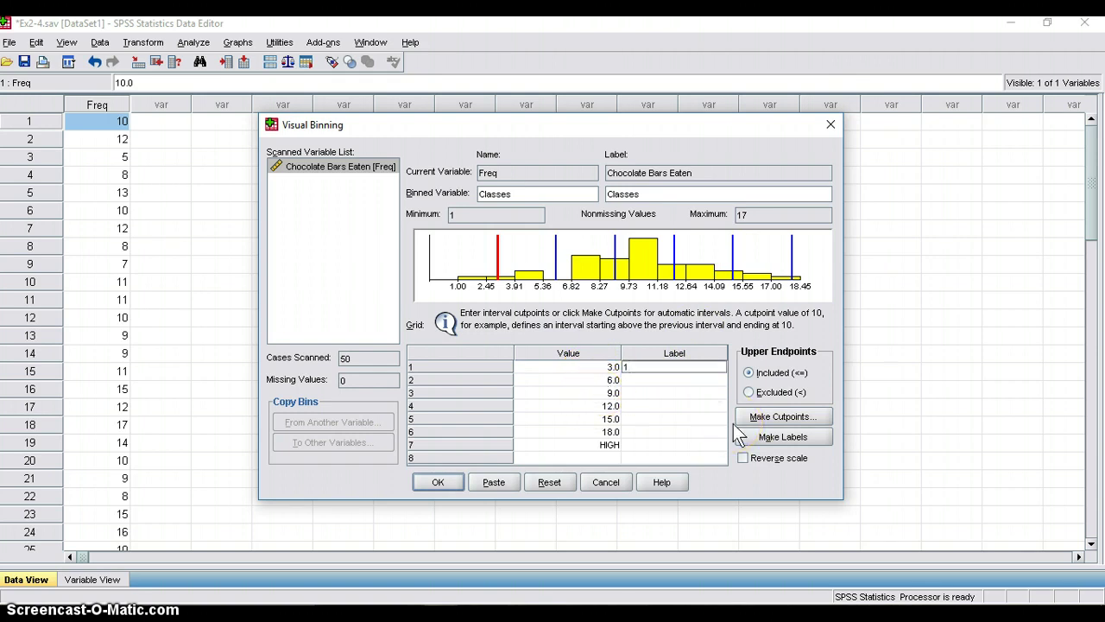
type("-3")
key("Down")
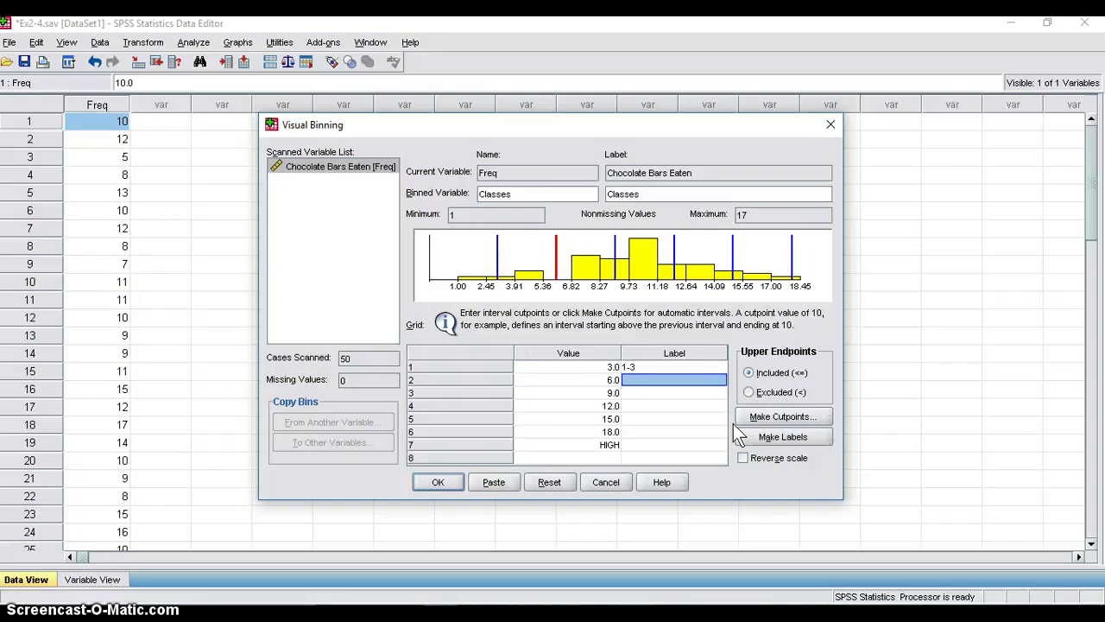
type("4-6")
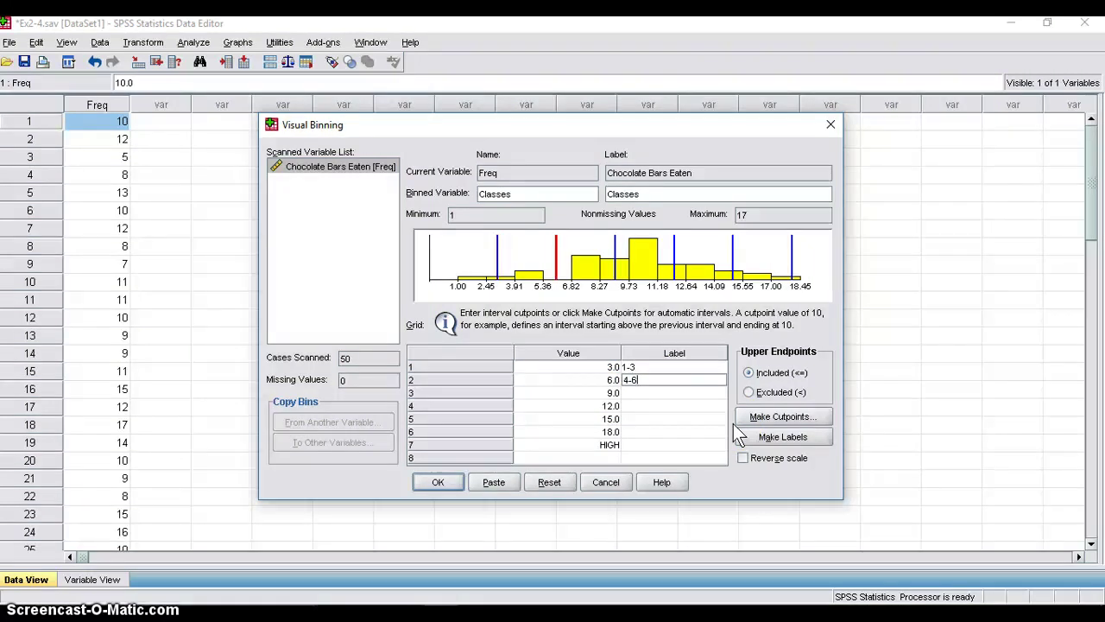
key("Down")
type("7-9")
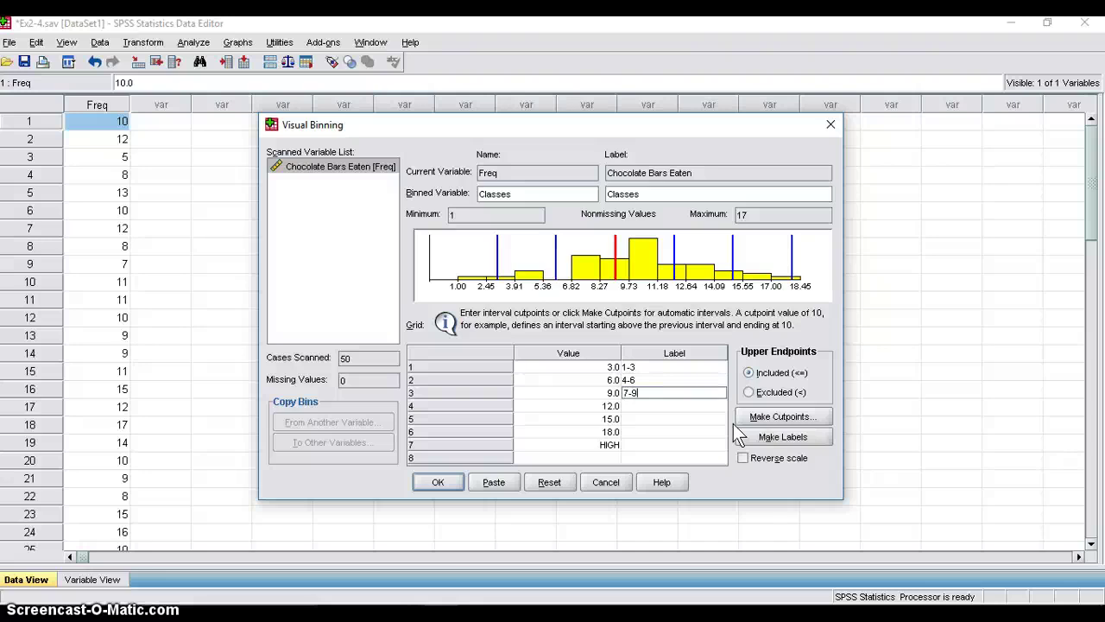
key("Down")
type("10-")
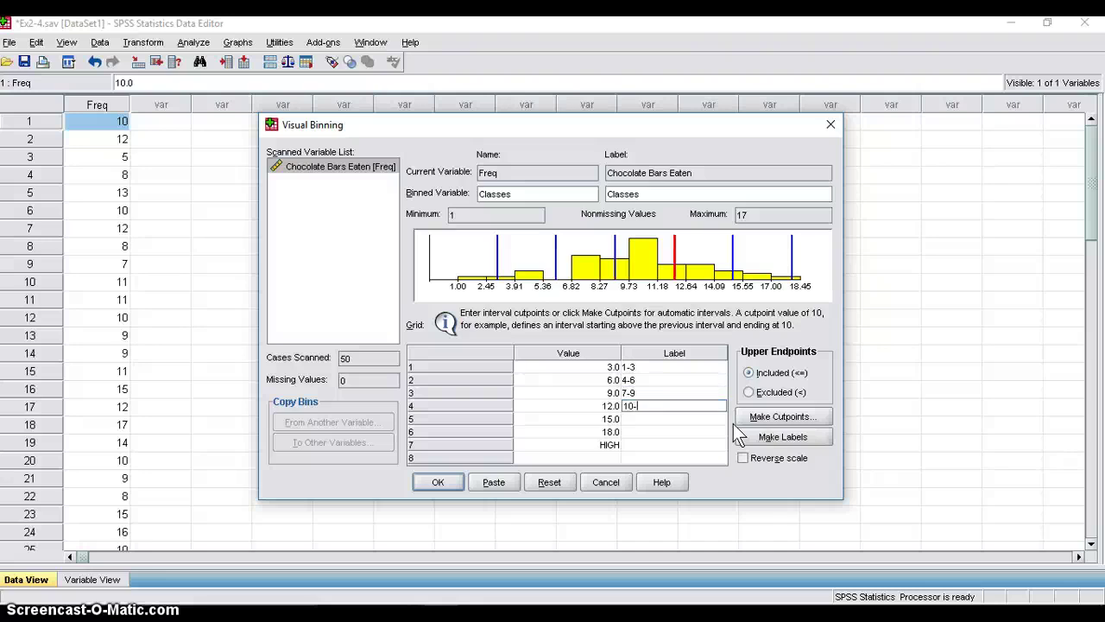
type("12")
key("Down")
type("13-15")
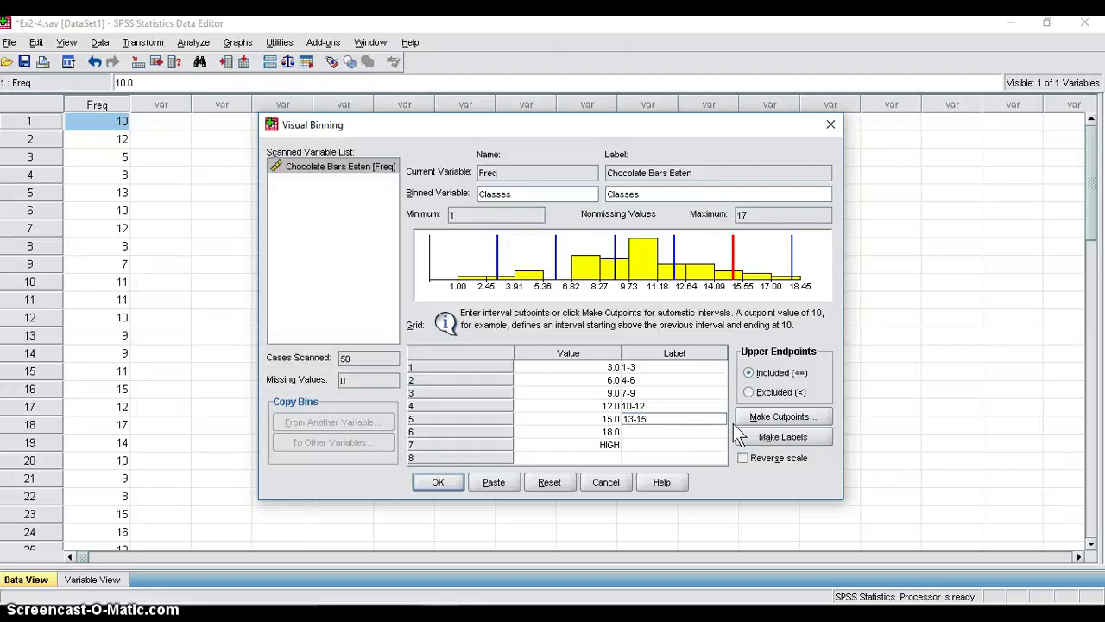
key("Down")
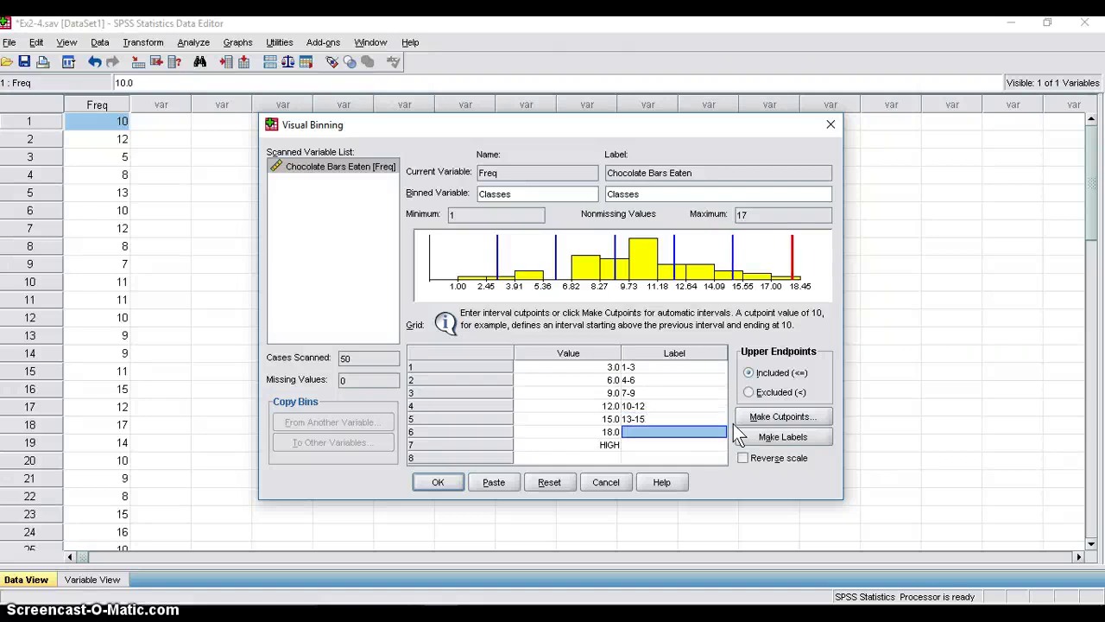
type("16-18")
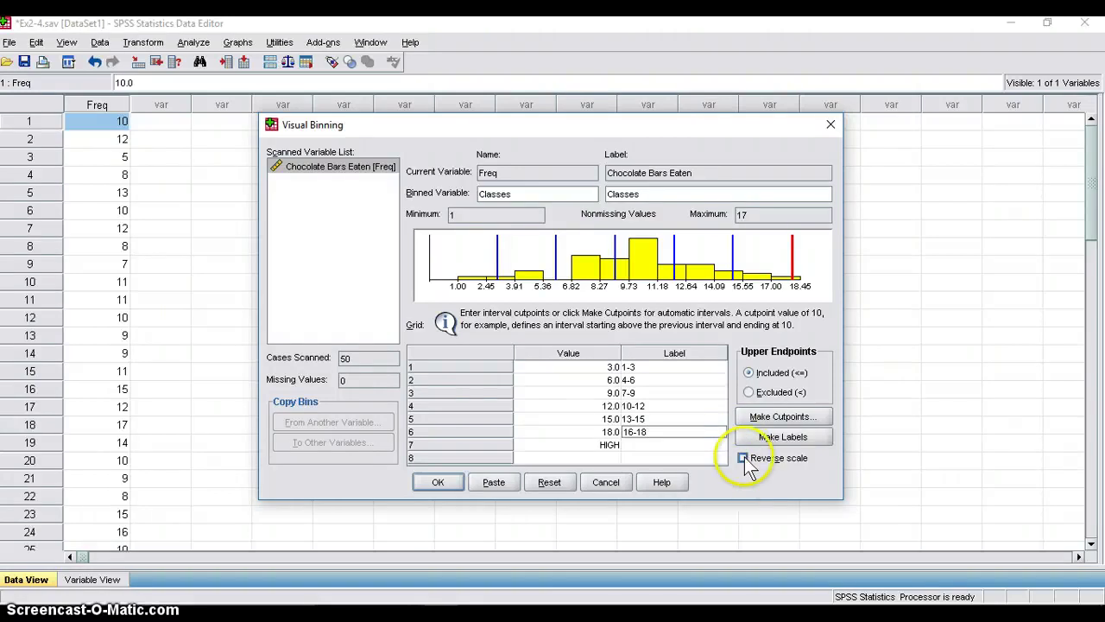
Leave the HIGH bin unlabelled, create the binned Classes variable and look through the resulting data.
left_click(685, 451)
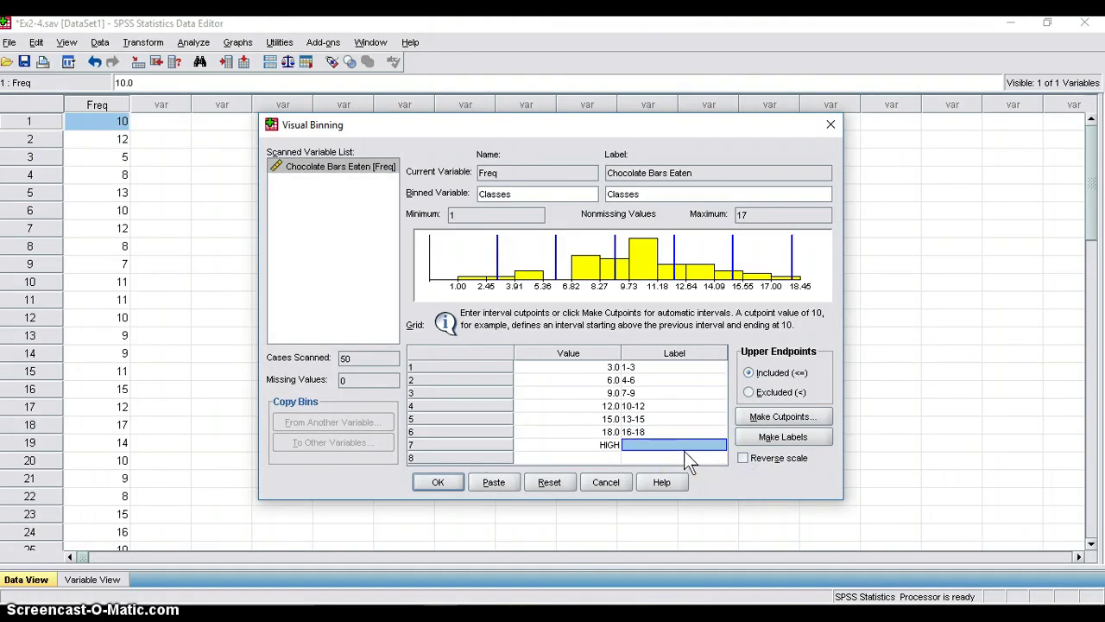
left_click(440, 483)
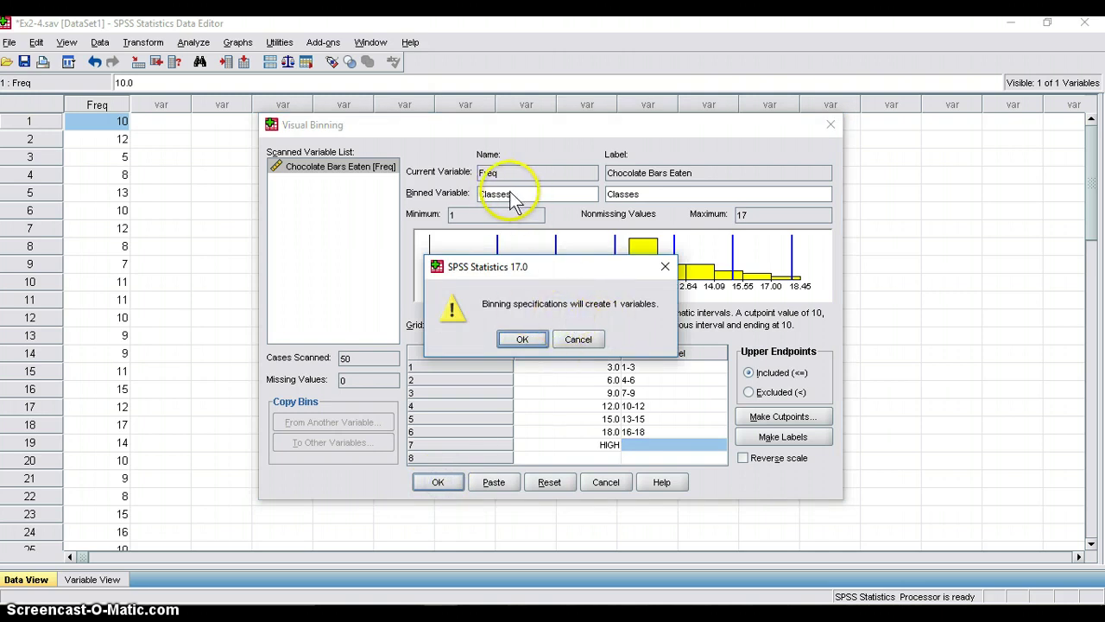
left_click(523, 339)
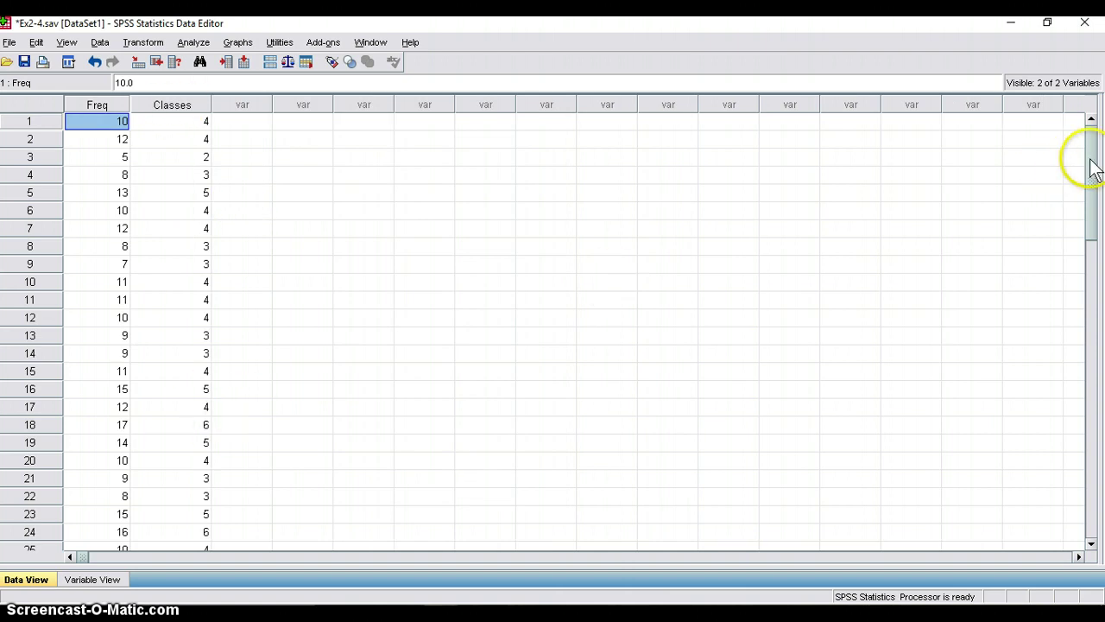
left_click_drag(1095, 160, 1061, 143)
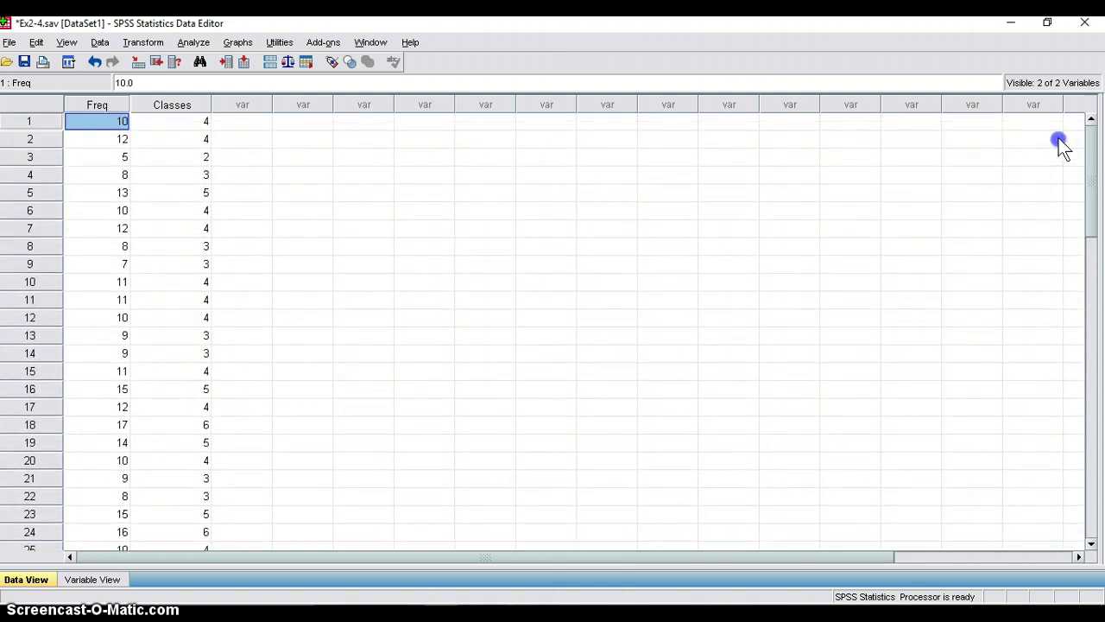
Remove the empty value label for value 7 from the Classes variable and apply the change.
left_click(95, 577)
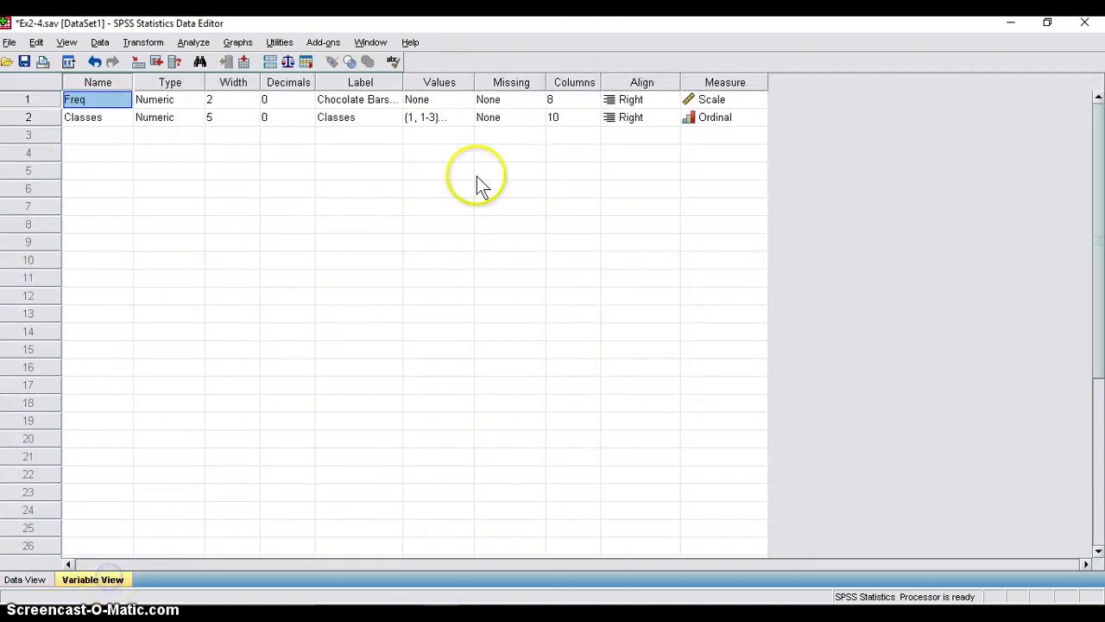
left_click(468, 119)
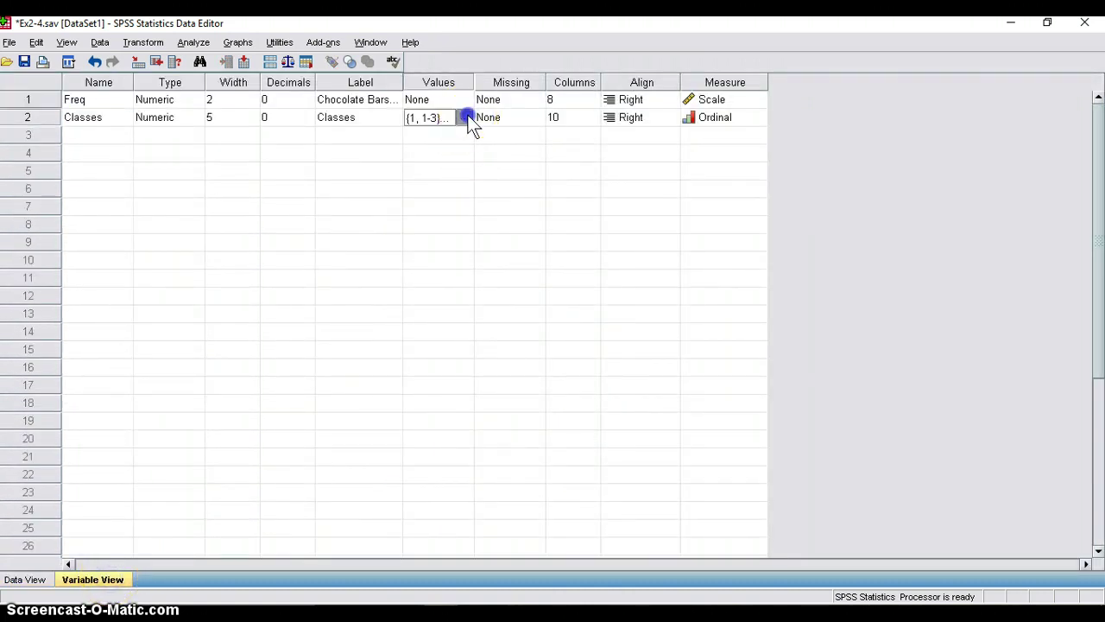
left_click(467, 118)
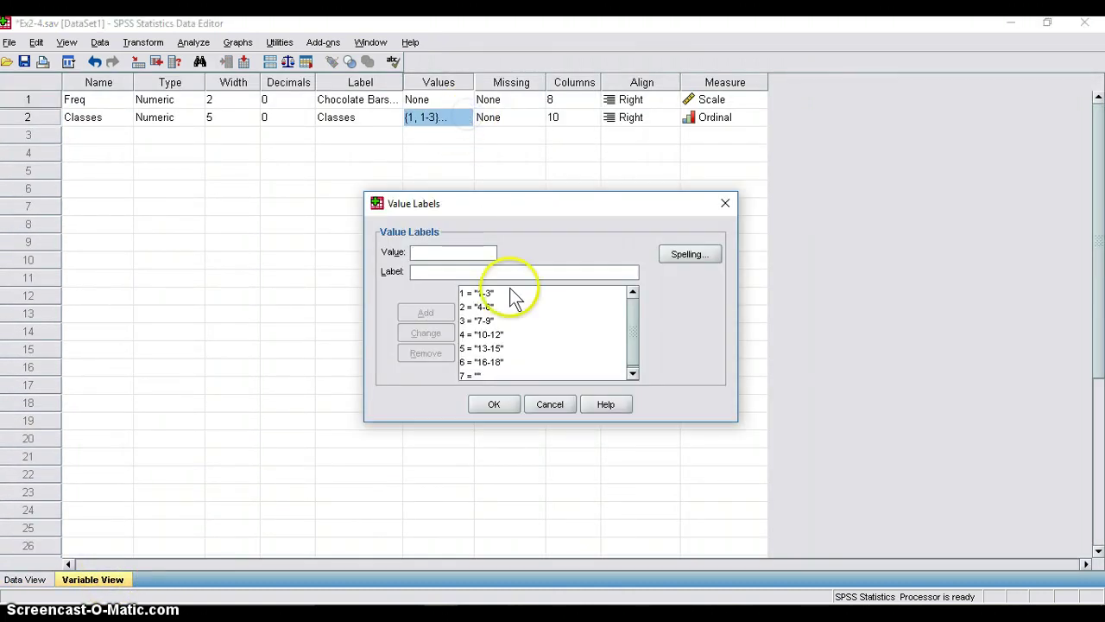
left_click(630, 316)
left_click(480, 373)
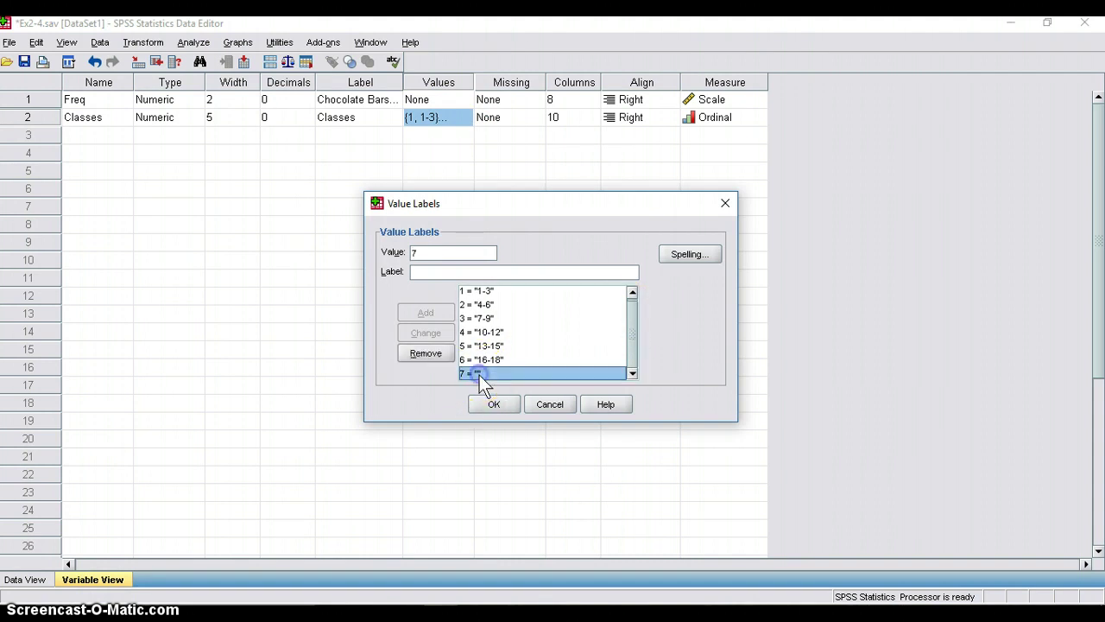
left_click(436, 358)
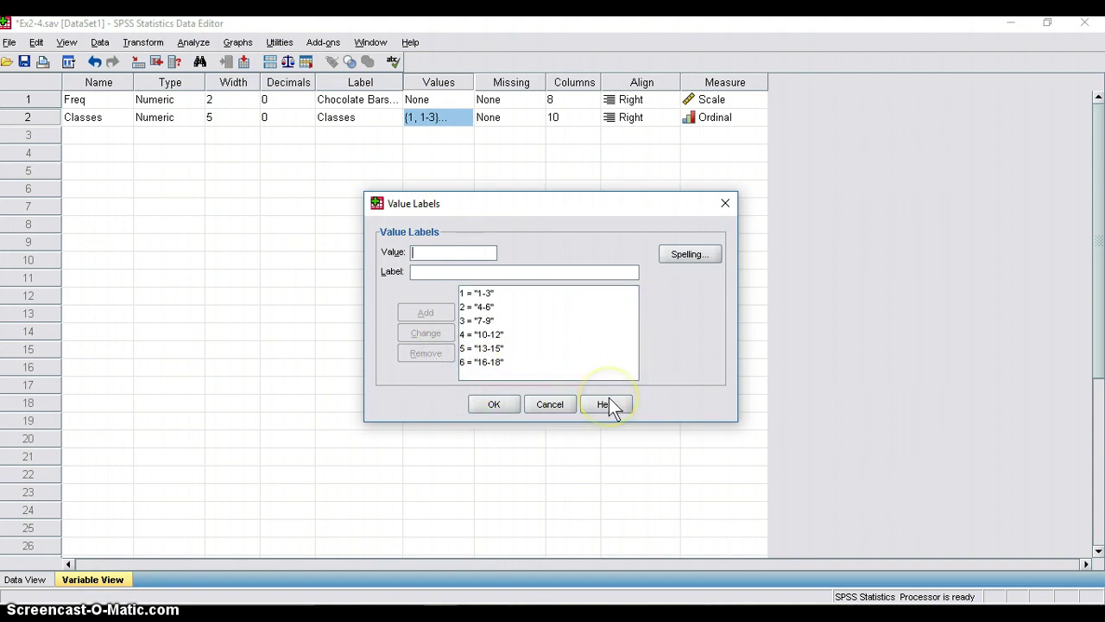
left_click(495, 404)
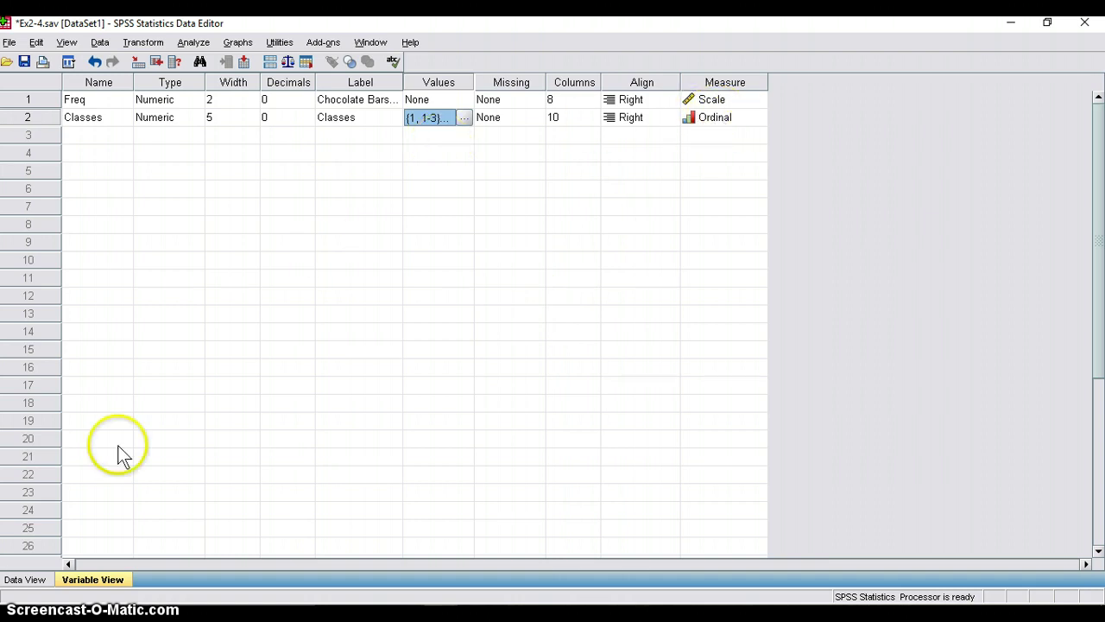
Return to the data and set up a Frequencies analysis with Classes as the variable.
left_click(26, 580)
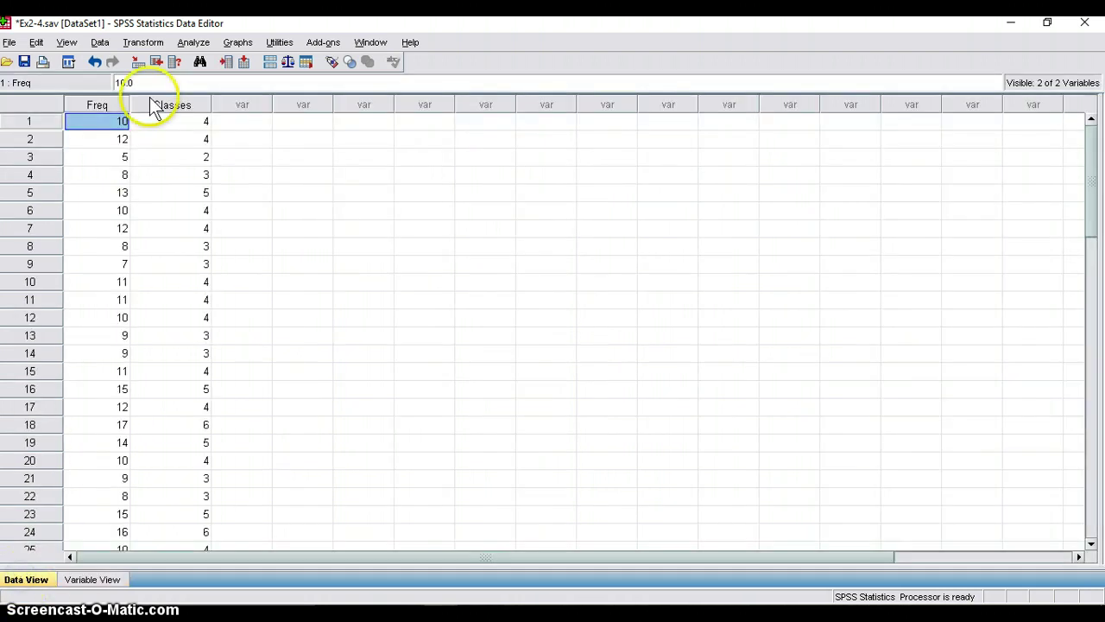
left_click(197, 43)
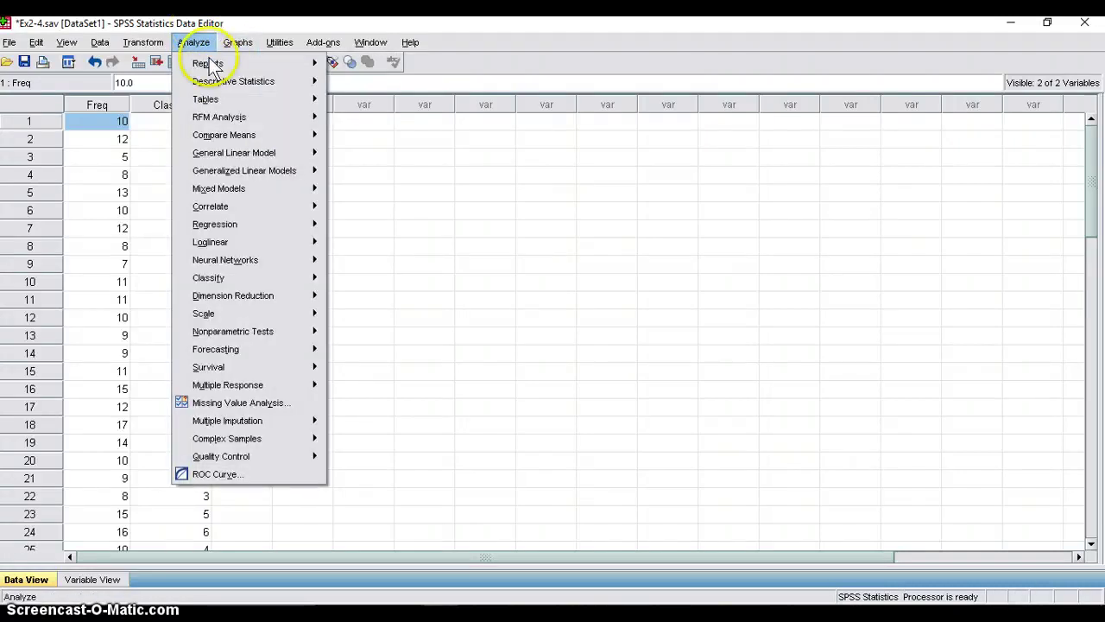
mouse_move(226, 87)
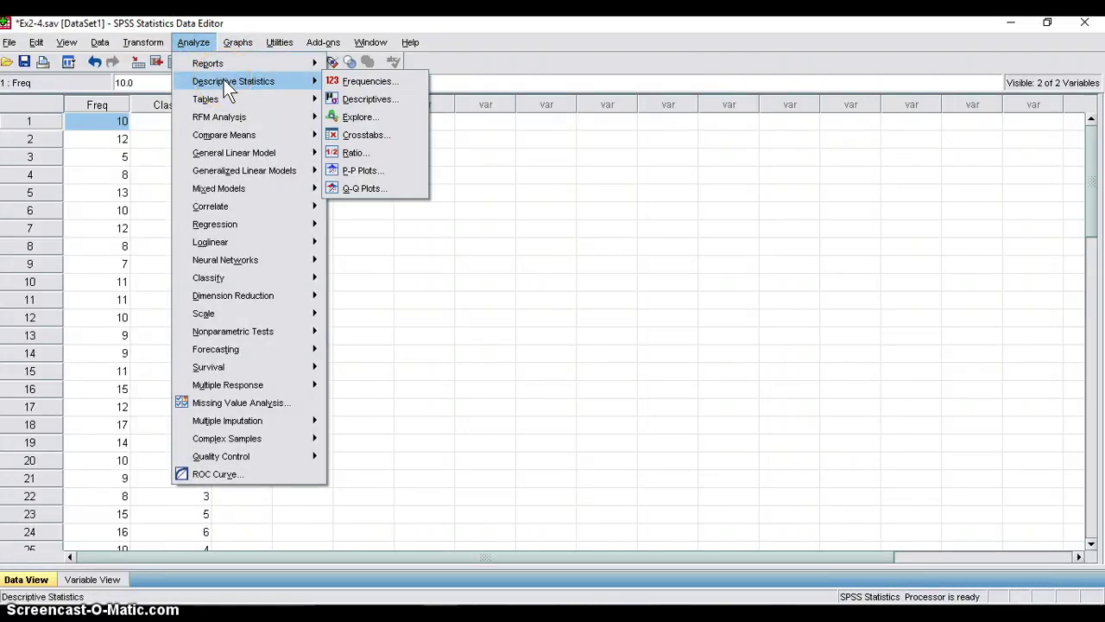
left_click(346, 81)
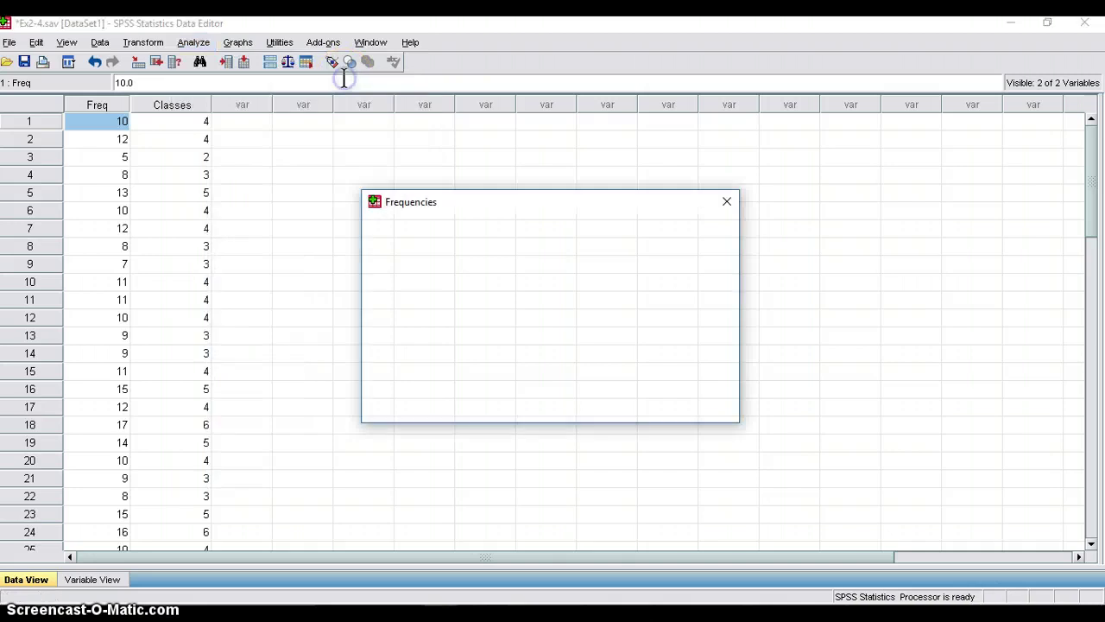
left_click(451, 260)
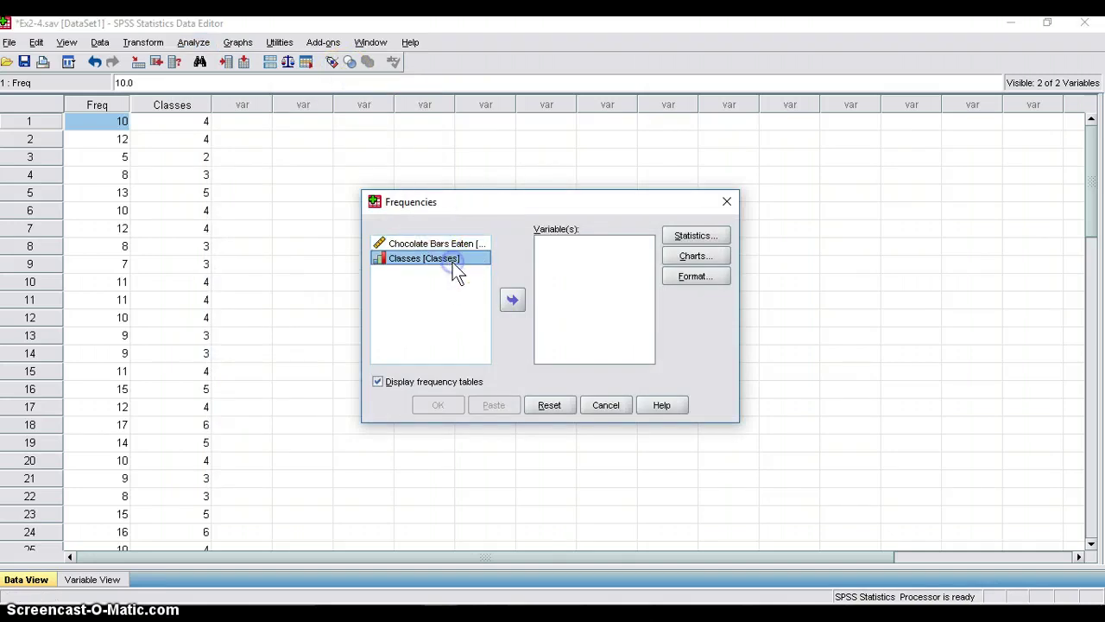
left_click(513, 298)
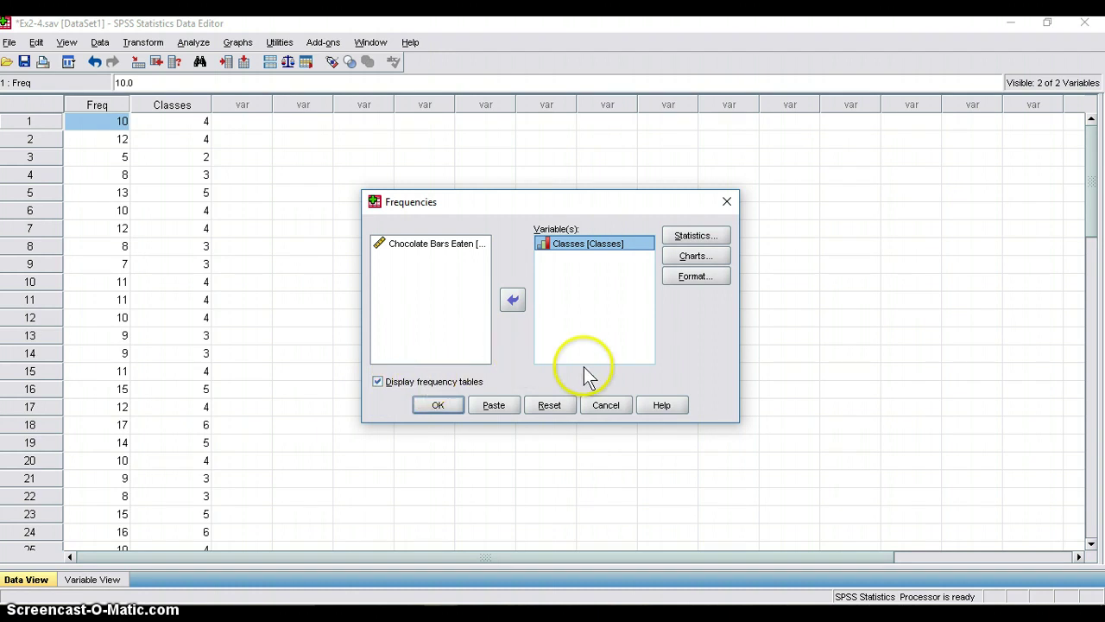
Add a histogram to the Classes frequency analysis and run it.
left_click(678, 257)
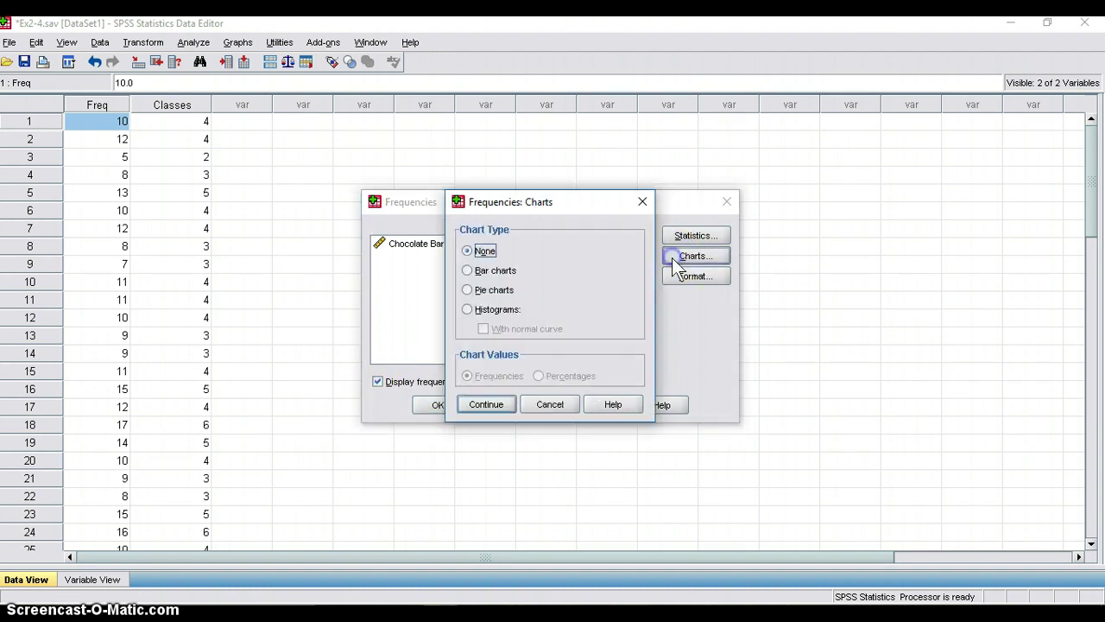
left_click(478, 311)
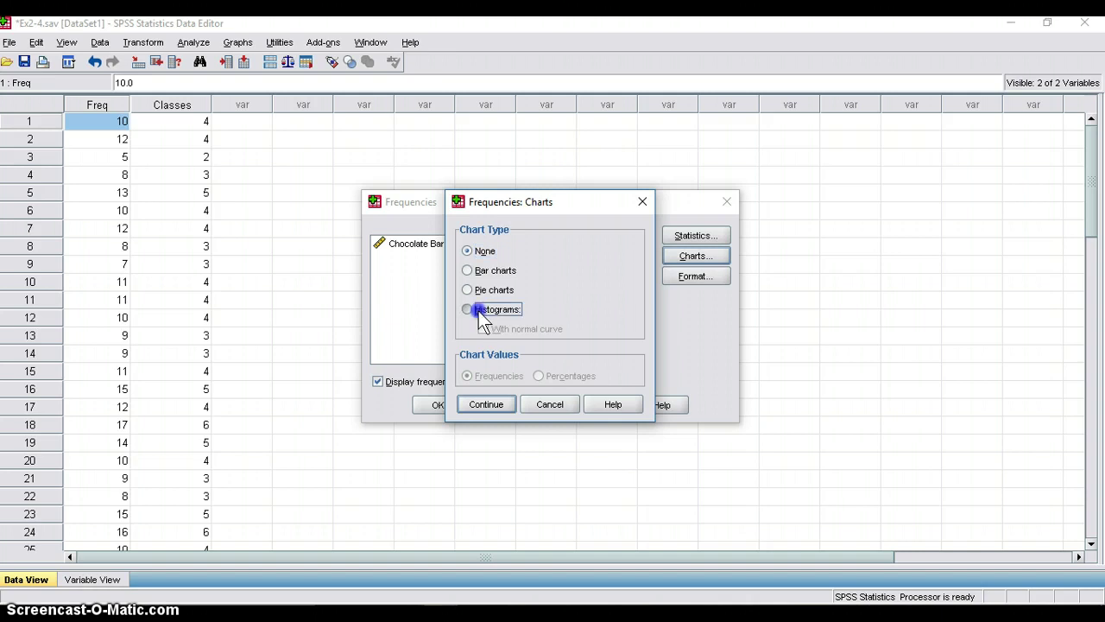
left_click(492, 406)
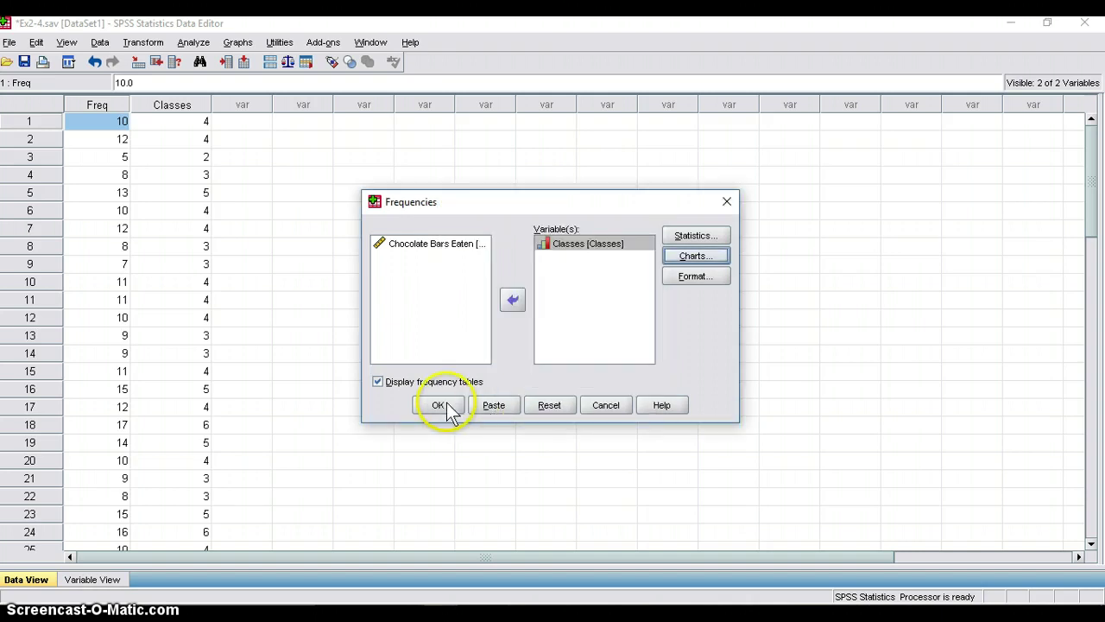
left_click(448, 403)
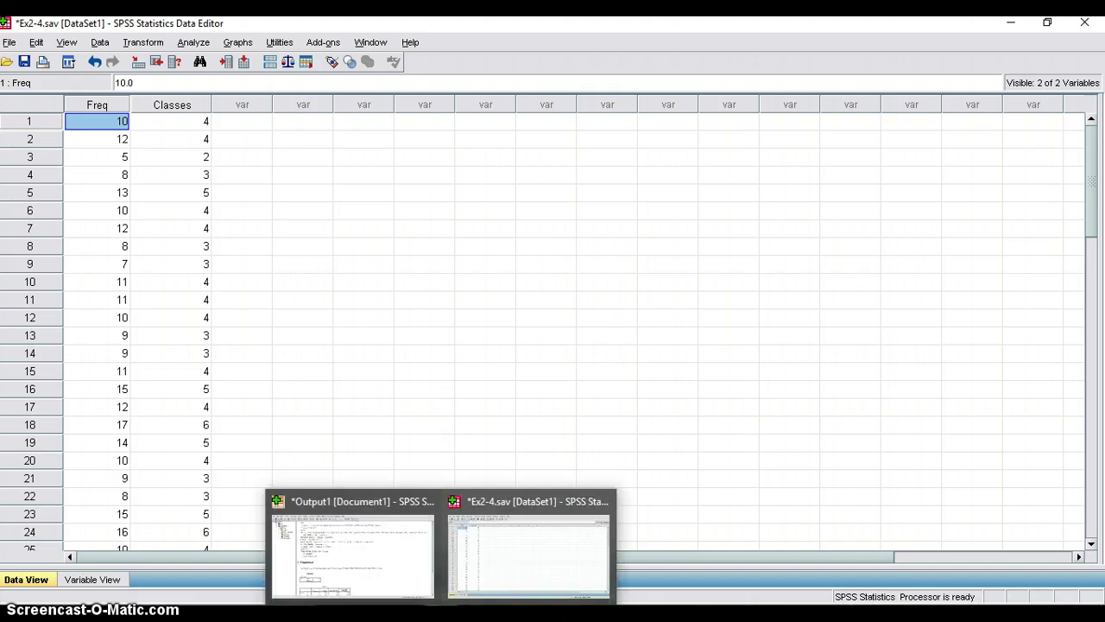
Switch to the output window and examine the Classes frequency table and histogram.
left_click(417, 557)
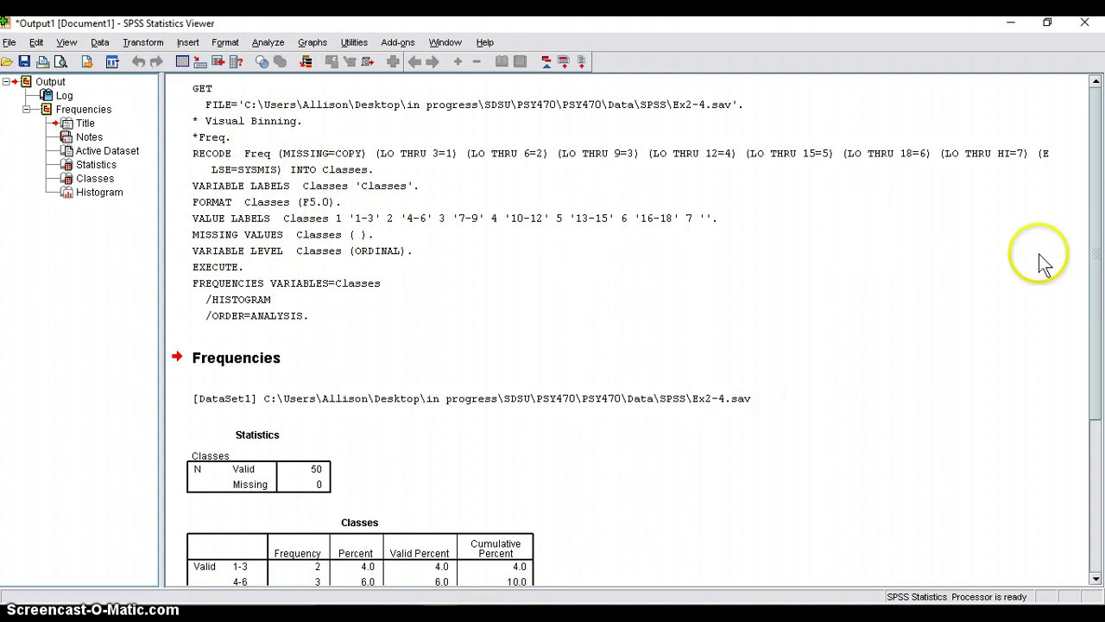
left_click_drag(1092, 302, 1088, 397)
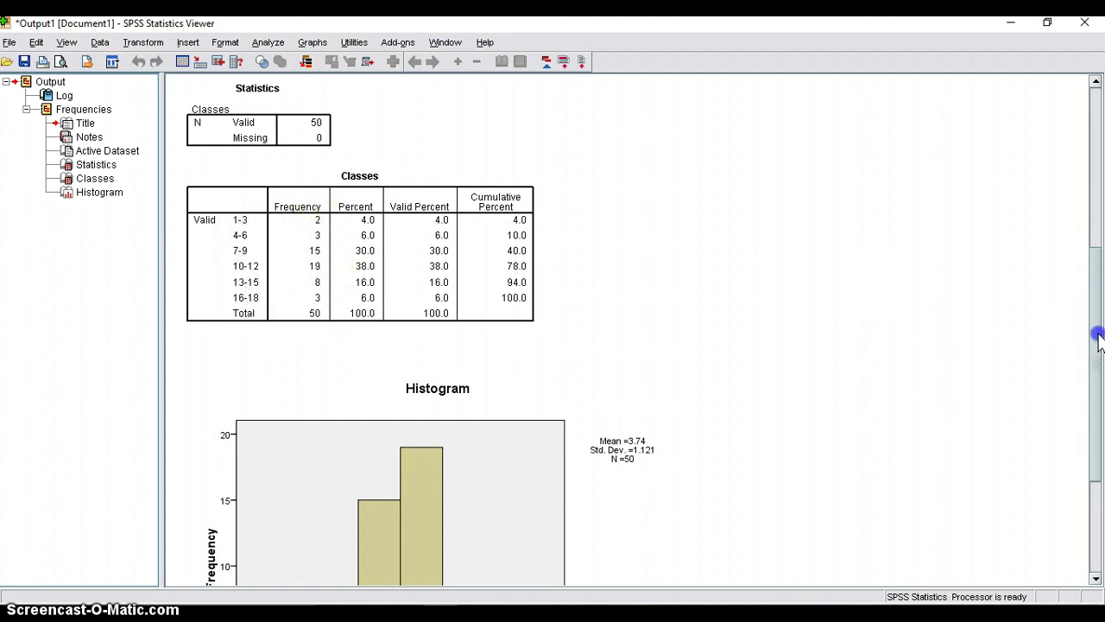
left_click_drag(1097, 340, 1097, 449)
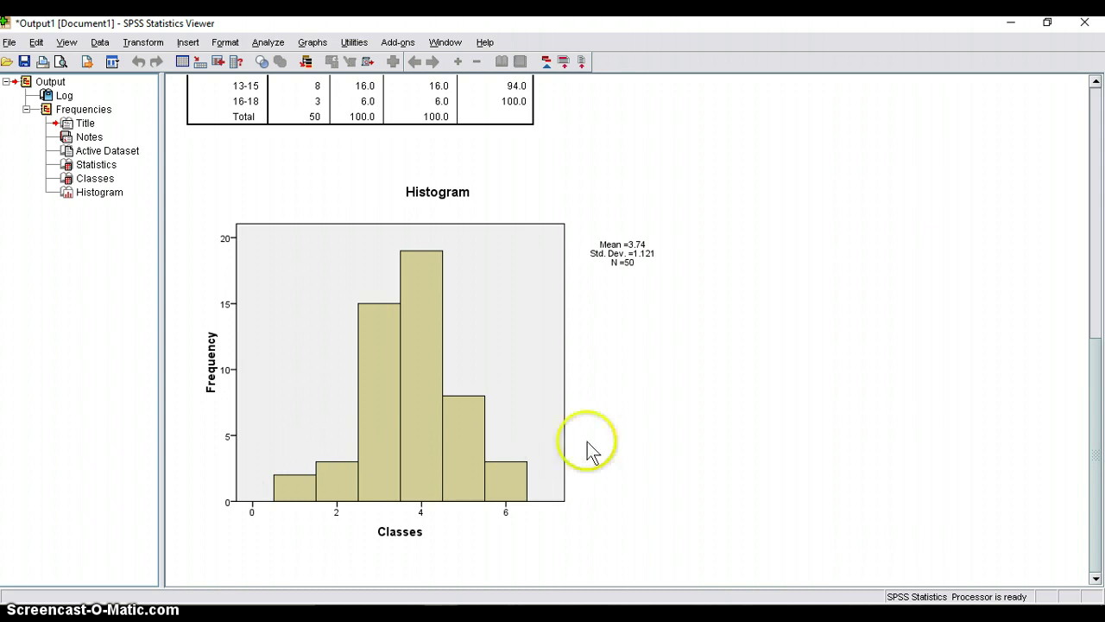
left_click(1095, 512)
left_click_drag(1095, 512, 1087, 329)
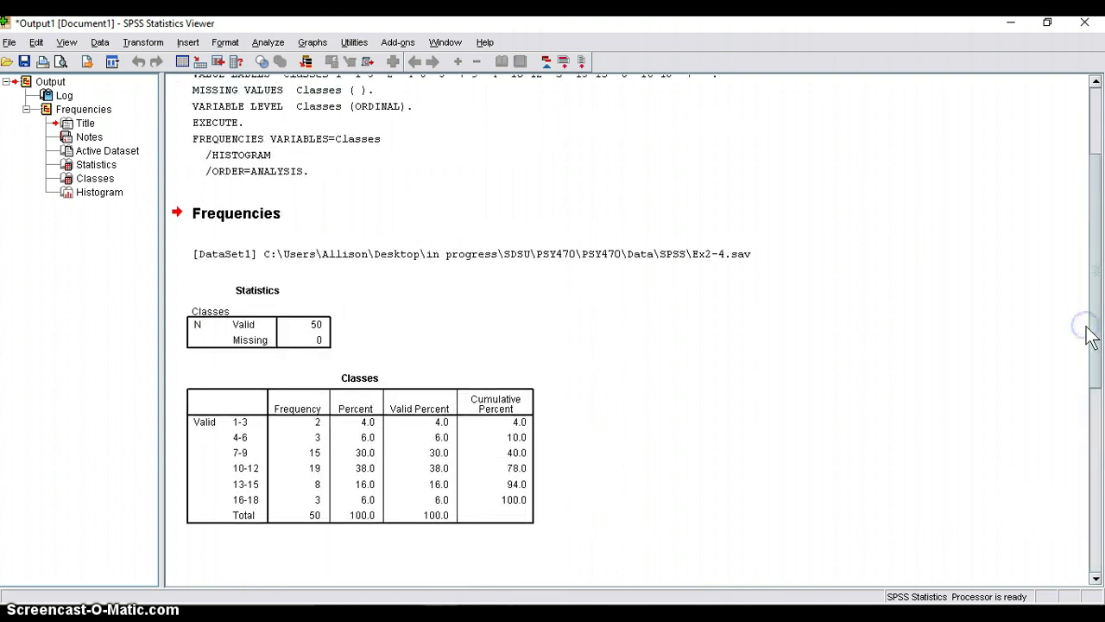